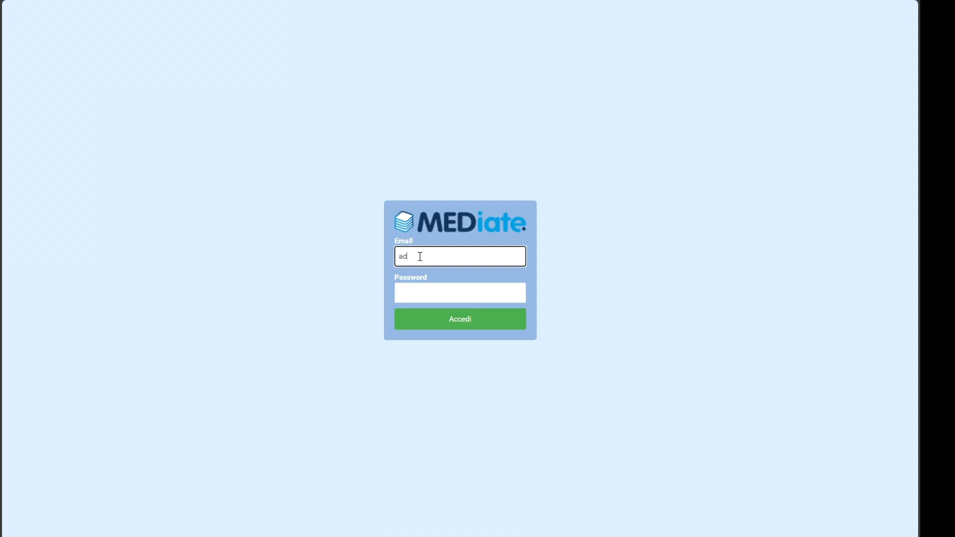
Step: Log in with the account email and password, and open the TB1 City of Oslo testbed
{"action": "key", "text": "Tab"}
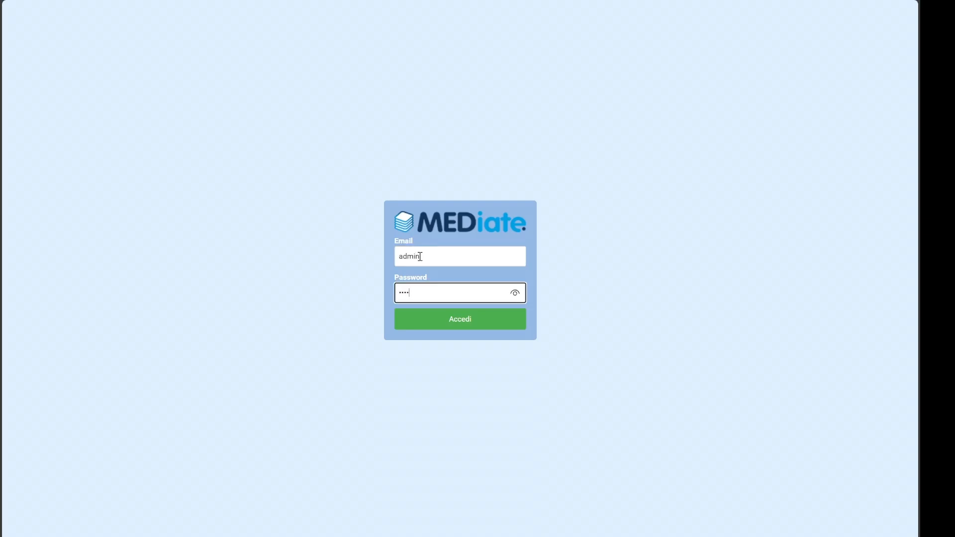
{"action": "key", "text": "Return"}
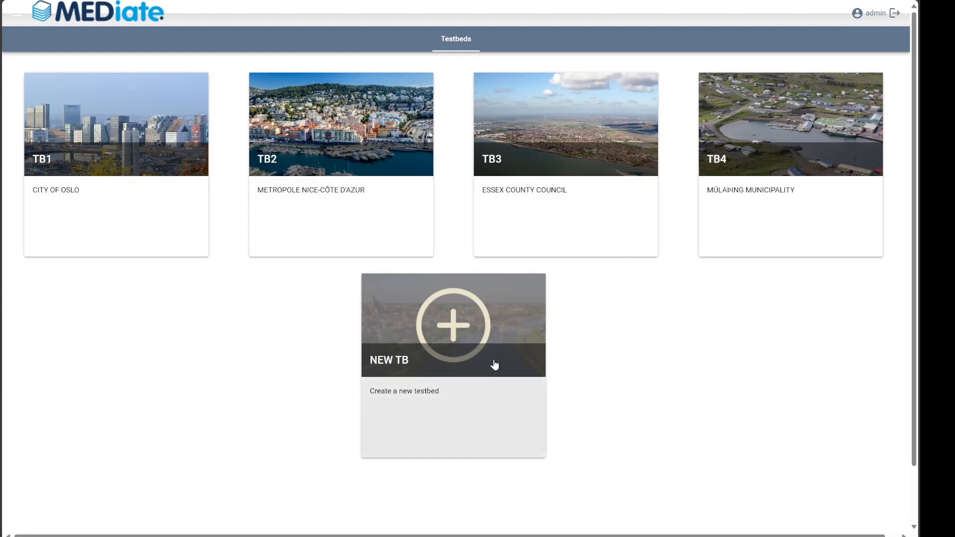
{"action": "left_click", "coordinate": [88, 148]}
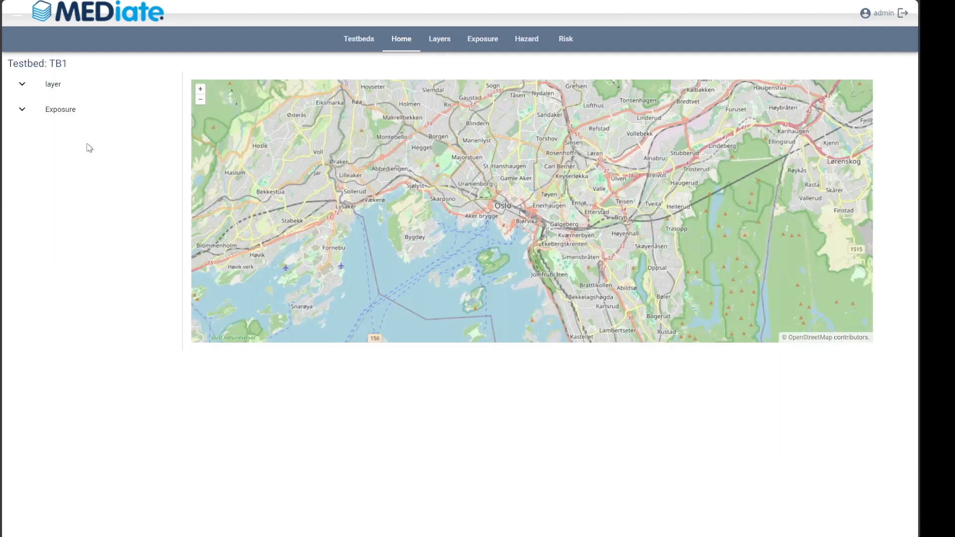
Step: Expand the layer and Exposure groups and display the road_network and GIS_building layers on the testbed's home map
{"action": "left_click", "coordinate": [28, 86]}
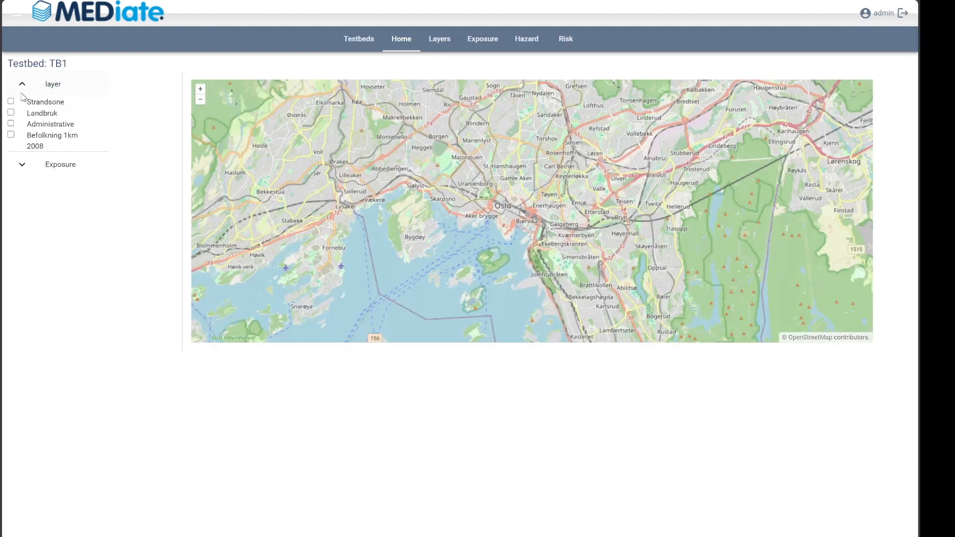
{"action": "left_click", "coordinate": [22, 165]}
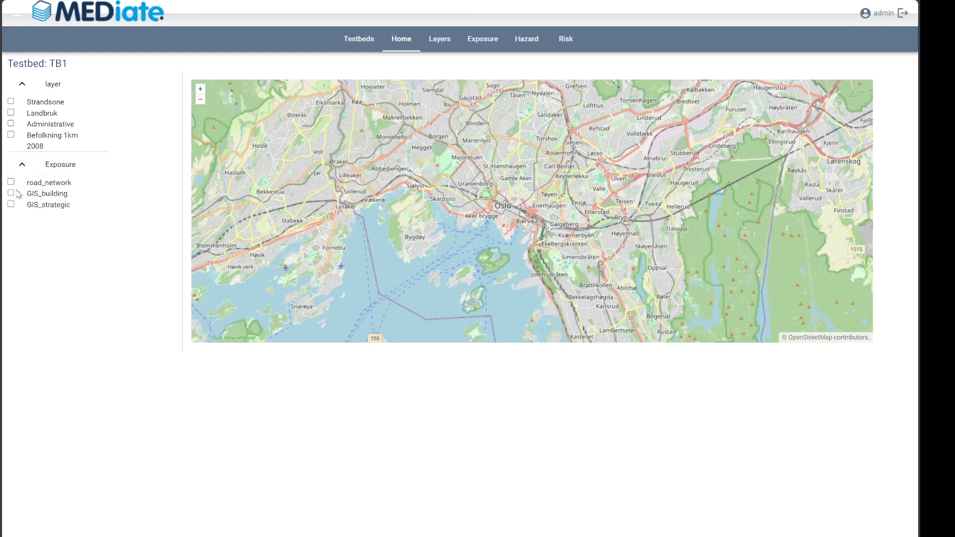
{"action": "left_click", "coordinate": [11, 182]}
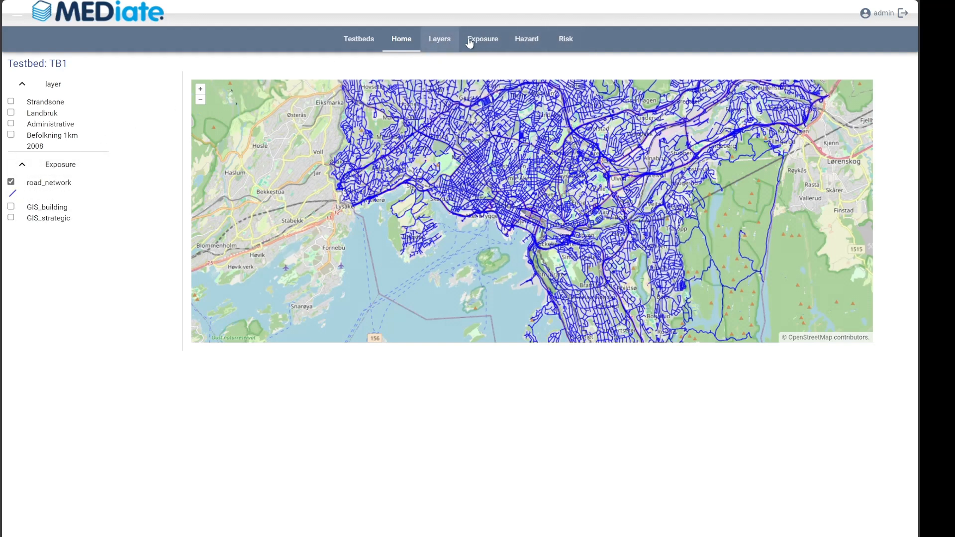
{"action": "left_click", "coordinate": [11, 207]}
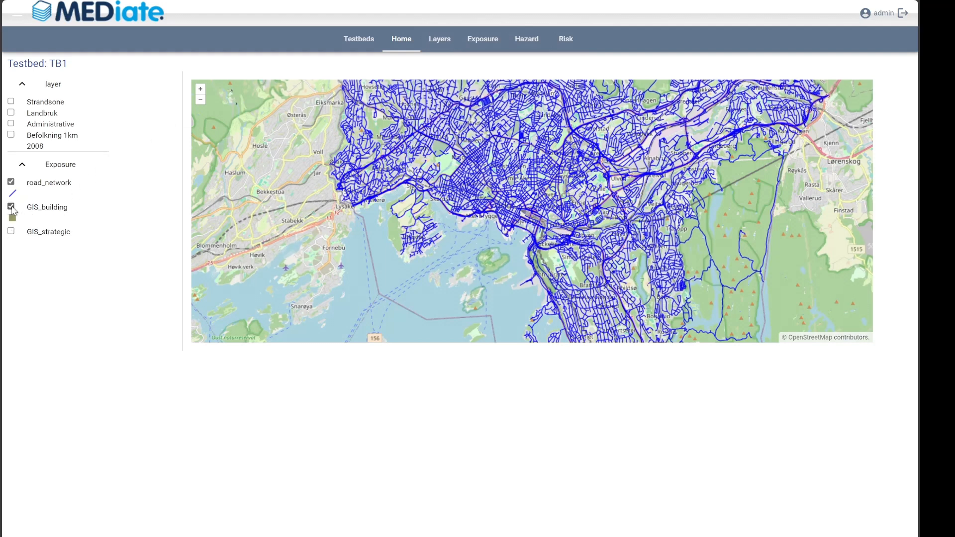
Step: Open the form for adding a WMS layer to the testbed, choose the External catalog source, and dismiss it without adding a layer
{"action": "left_click", "coordinate": [444, 39]}
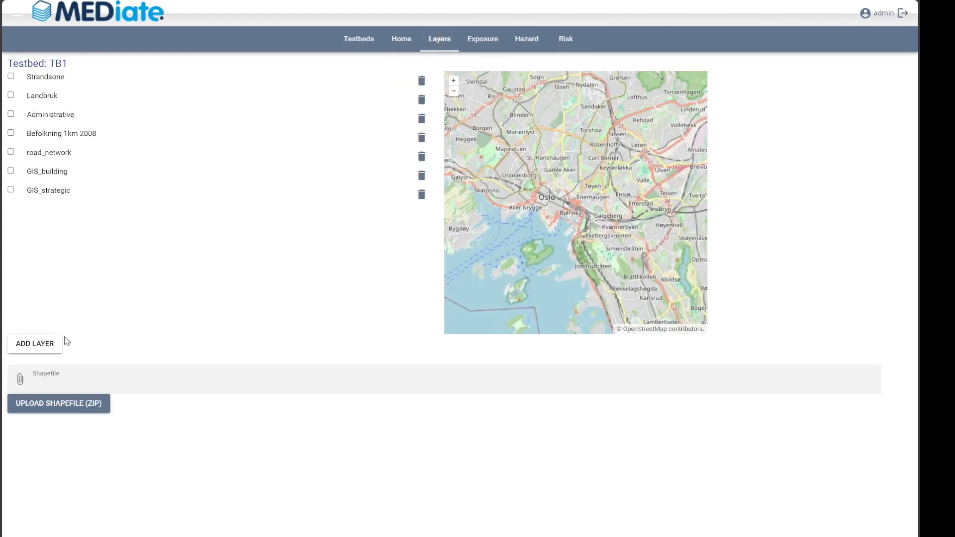
{"action": "left_click", "coordinate": [49, 343]}
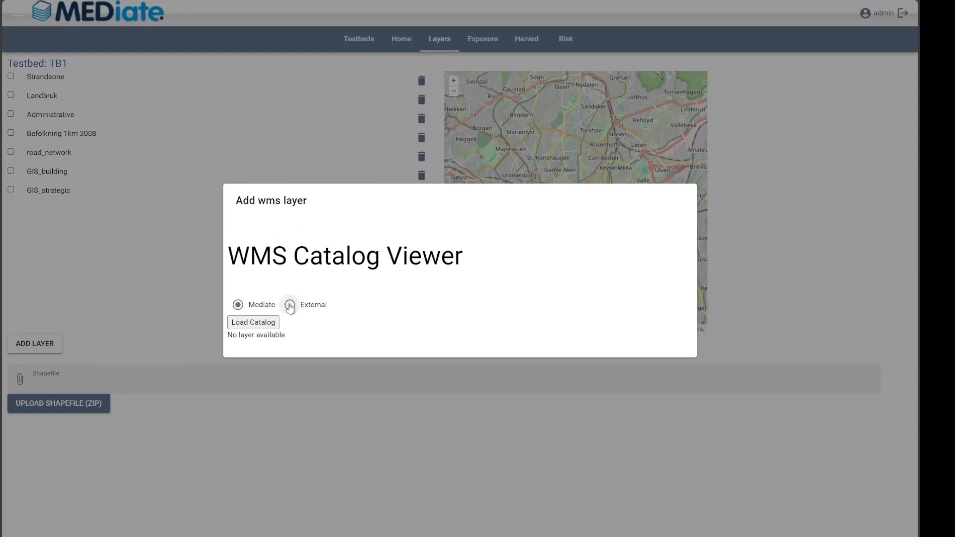
{"action": "left_click", "coordinate": [290, 305]}
{"action": "left_click", "coordinate": [327, 290]}
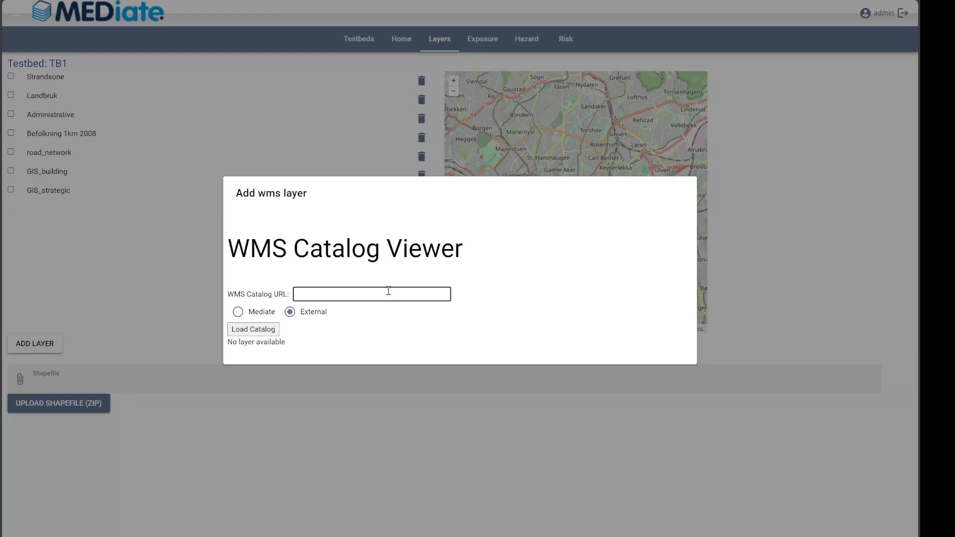
{"action": "left_click", "coordinate": [157, 260]}
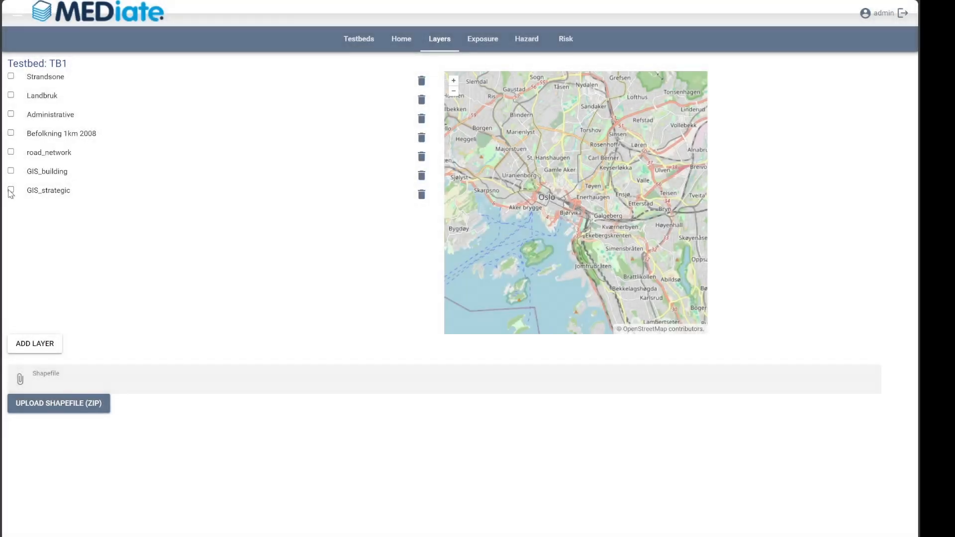
Step: Display the GIS_strategic and GIS_building layers on the map of the Layers page
{"action": "left_click", "coordinate": [11, 189]}
{"action": "scroll", "coordinate": [546, 206], "scroll_direction": "up", "scroll_amount": 2}
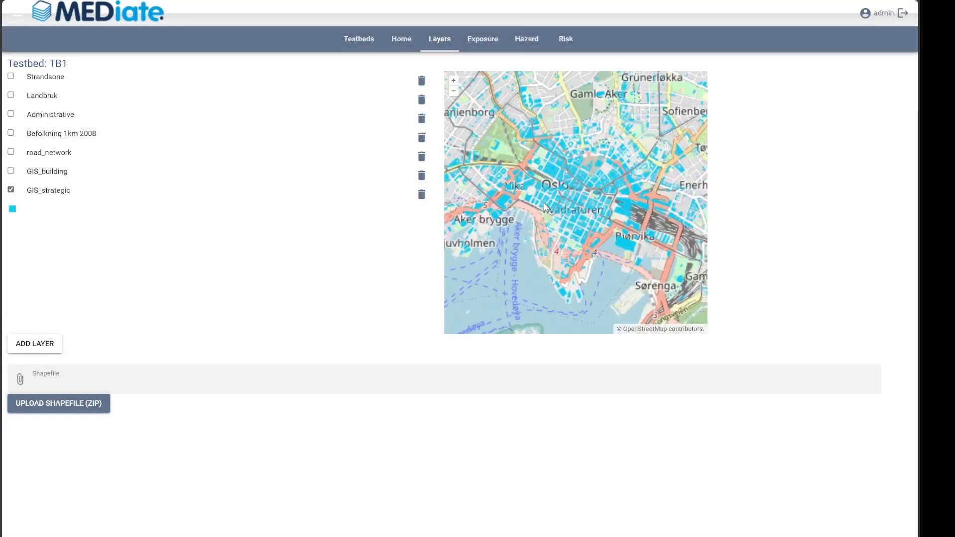
{"action": "left_click", "coordinate": [10, 170]}
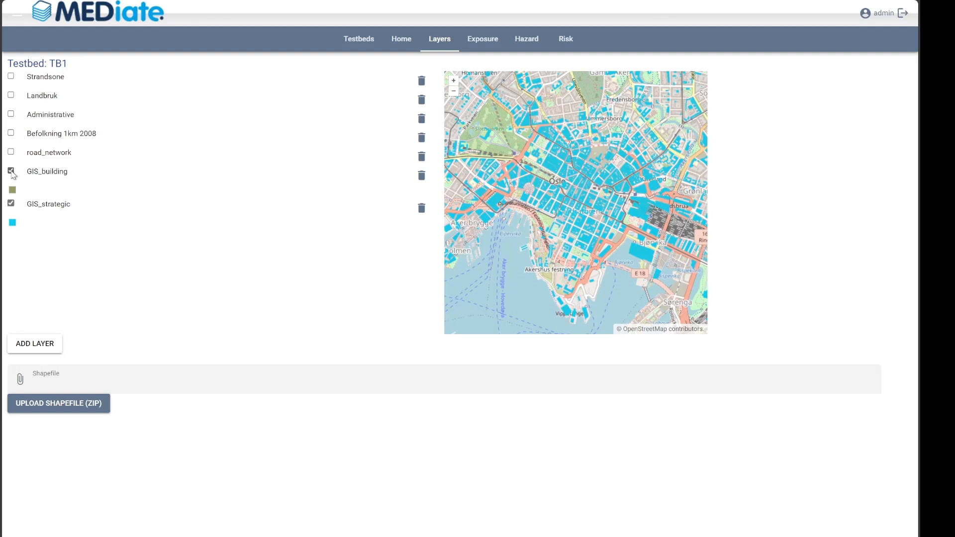
Step: Set a new exposure upload to type Buildings and subtype strategic, and dismiss the form without uploading
{"action": "left_click", "coordinate": [476, 44]}
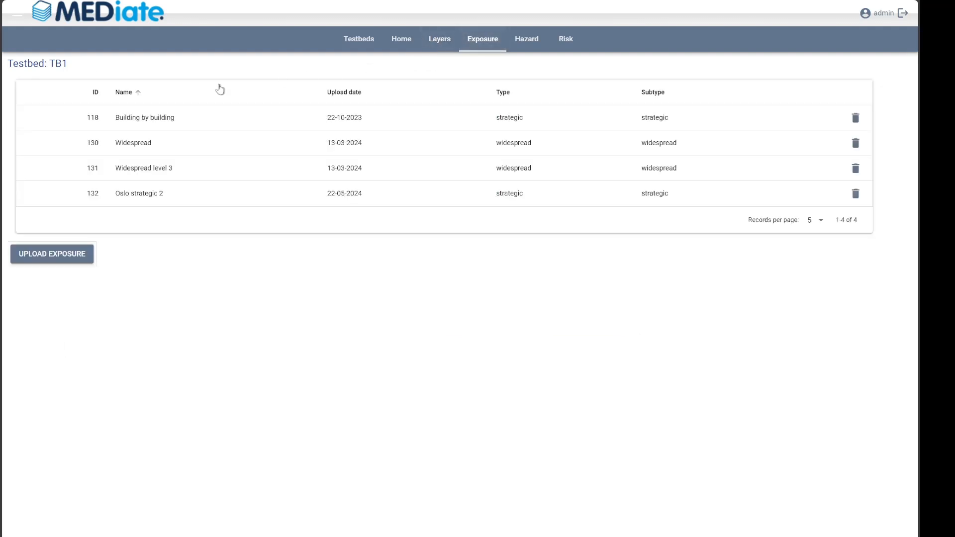
{"action": "left_click", "coordinate": [75, 257]}
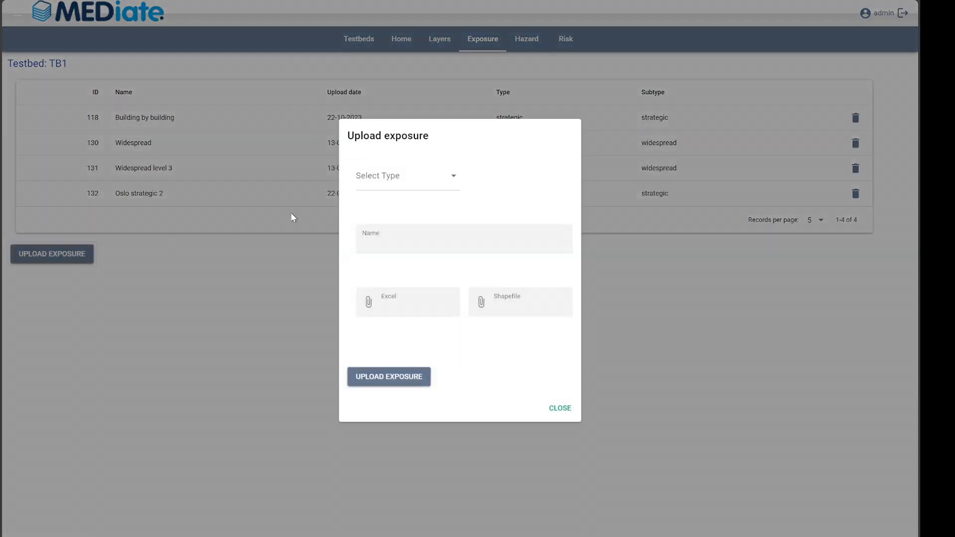
{"action": "left_click", "coordinate": [388, 184]}
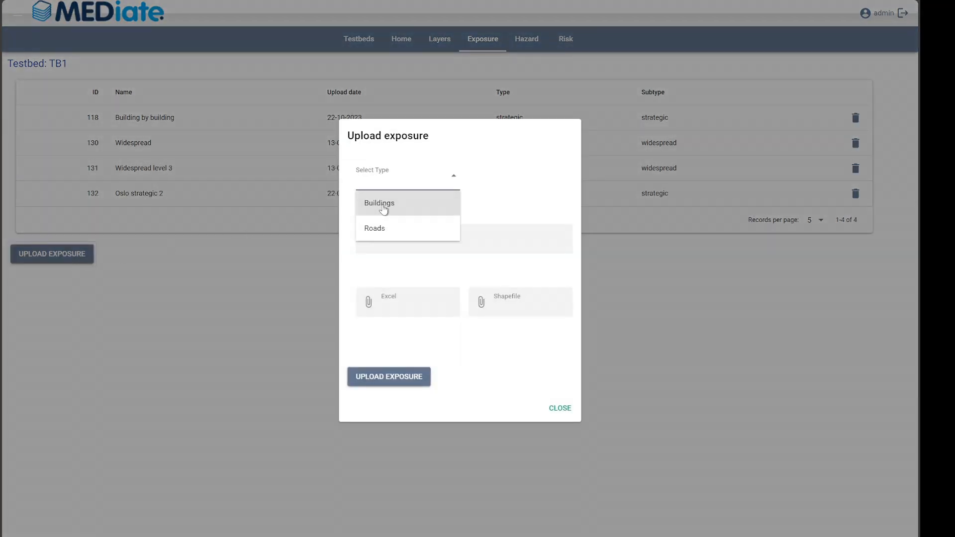
{"action": "left_click", "coordinate": [384, 204]}
{"action": "left_click", "coordinate": [486, 182]}
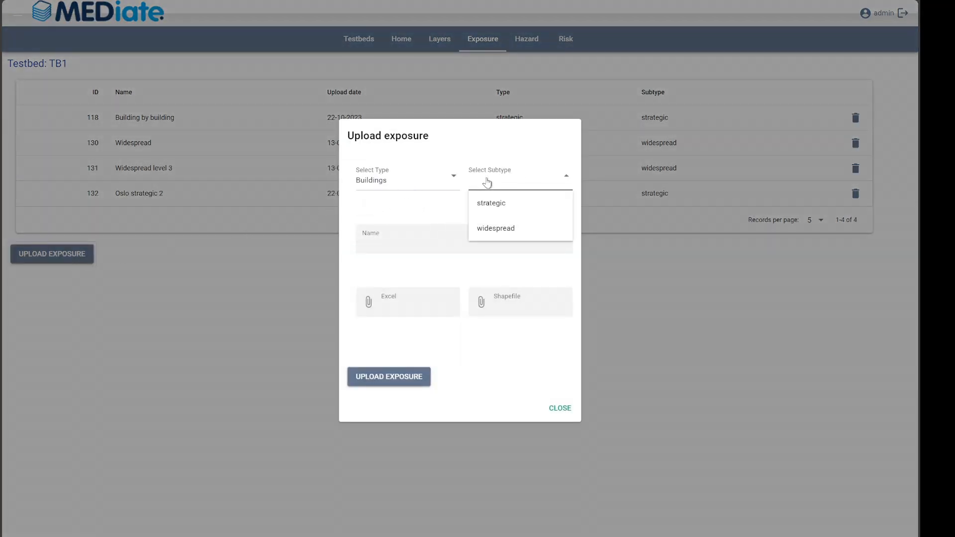
{"action": "left_click", "coordinate": [487, 203]}
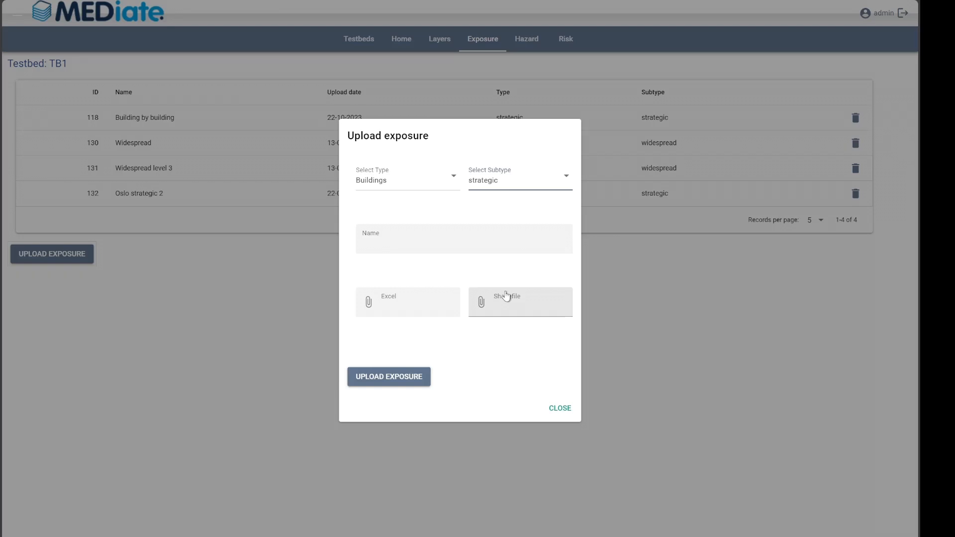
{"action": "left_click", "coordinate": [599, 277]}
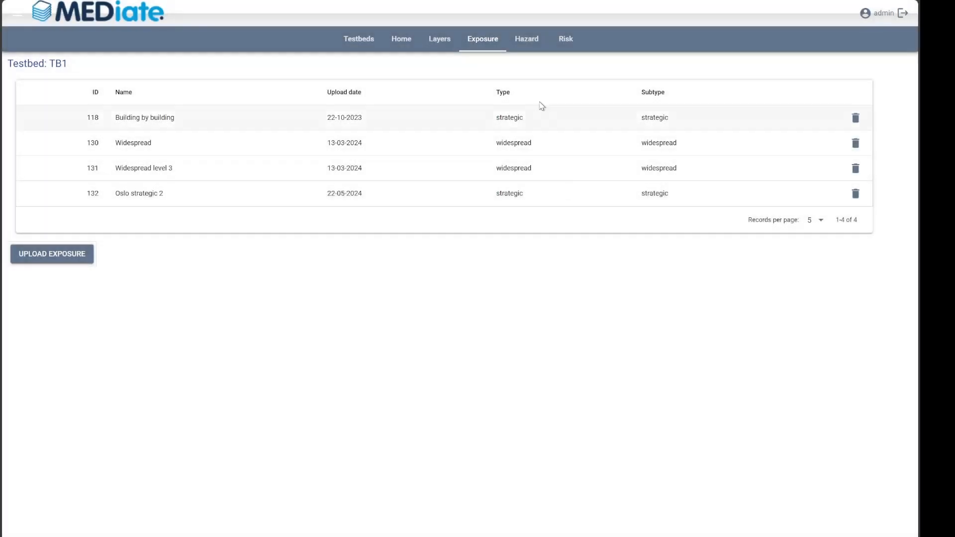
Step: Fill in a hazard upload named test with type Flood, subtype Coastal and a 100-year return period, and dismiss it without uploading
{"action": "left_click", "coordinate": [525, 47]}
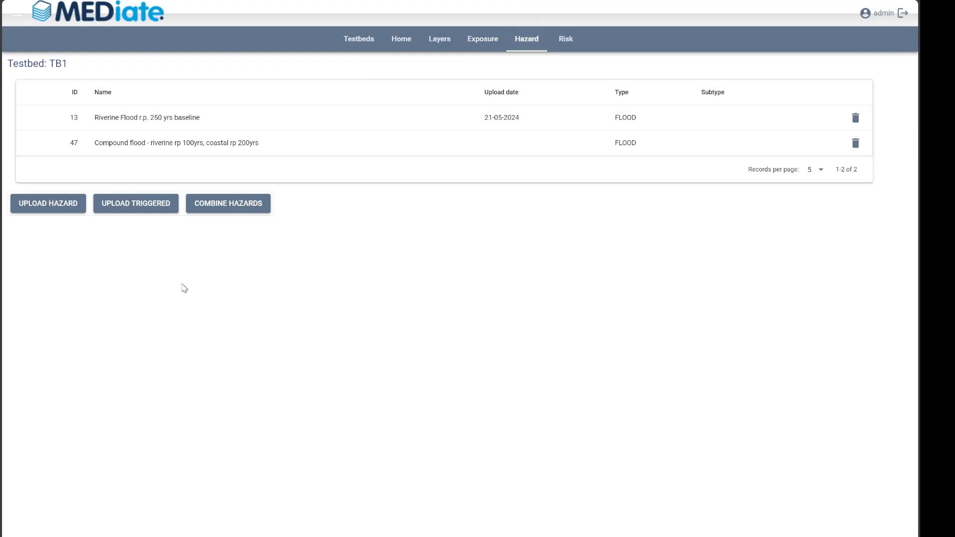
{"action": "left_click", "coordinate": [60, 201]}
{"action": "left_click", "coordinate": [348, 169]}
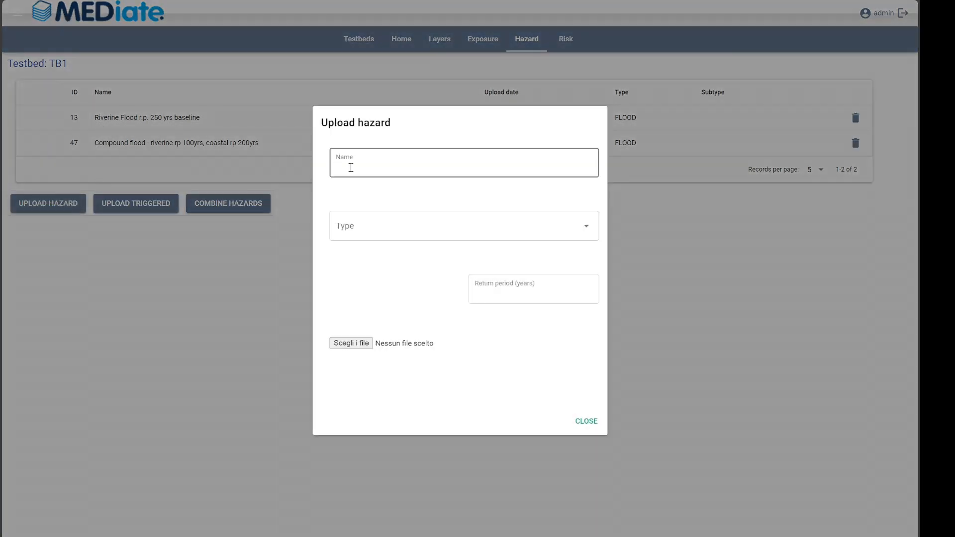
{"action": "key", "text": "Tab"}
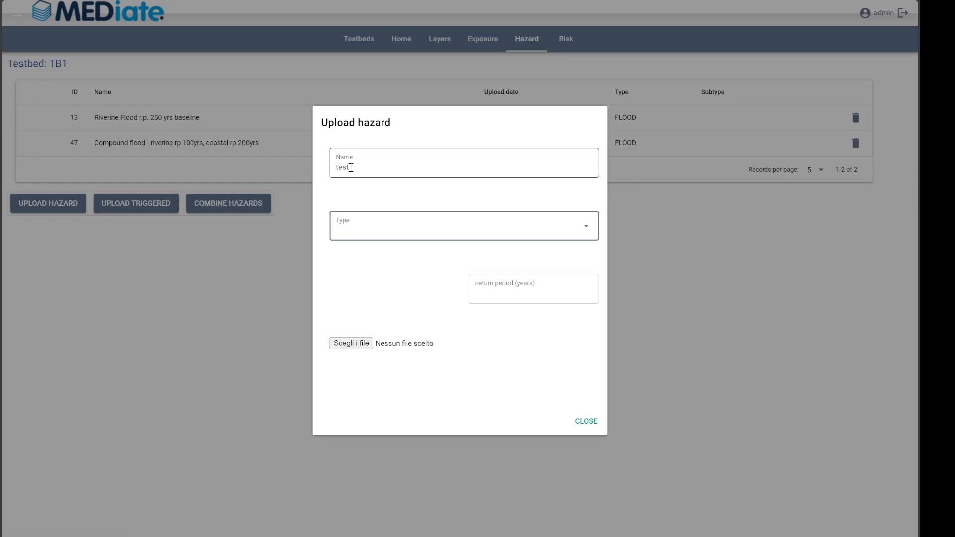
{"action": "left_click", "coordinate": [374, 226]}
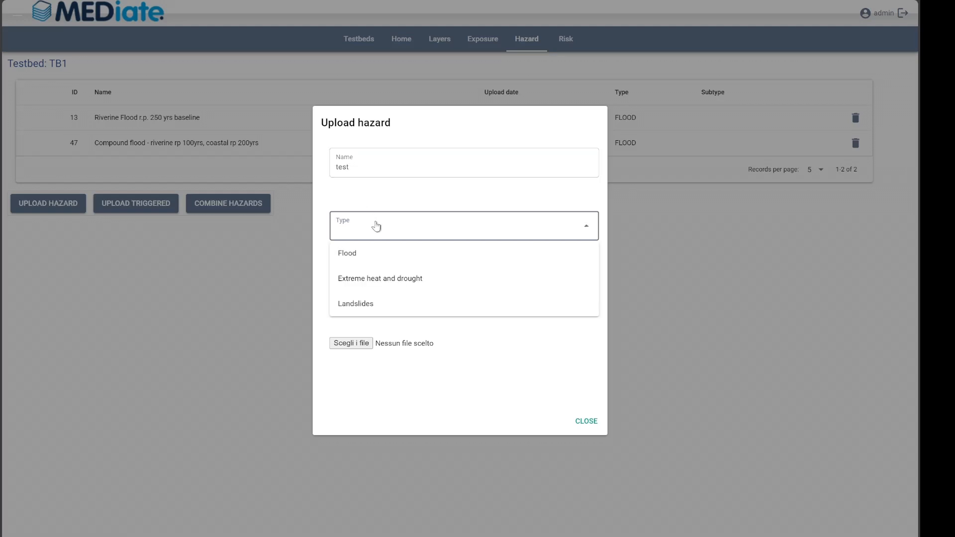
{"action": "left_click", "coordinate": [364, 257]}
{"action": "left_click", "coordinate": [360, 291]}
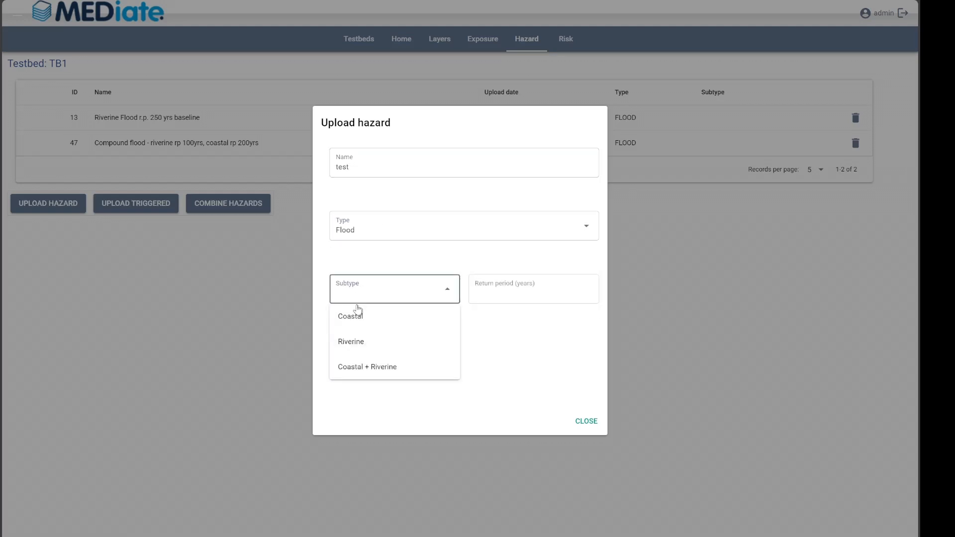
{"action": "left_click", "coordinate": [361, 312]}
{"action": "left_click", "coordinate": [476, 293]}
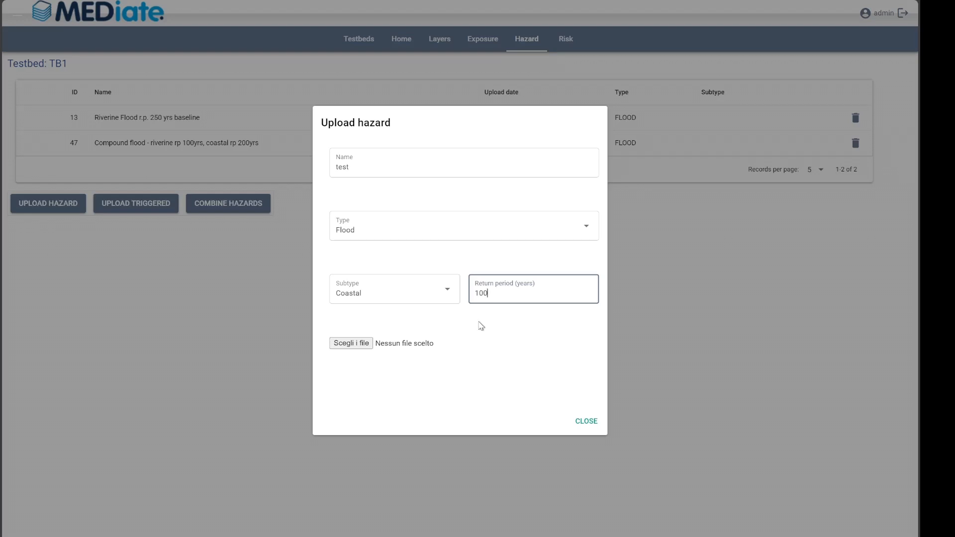
{"action": "left_click", "coordinate": [630, 307]}
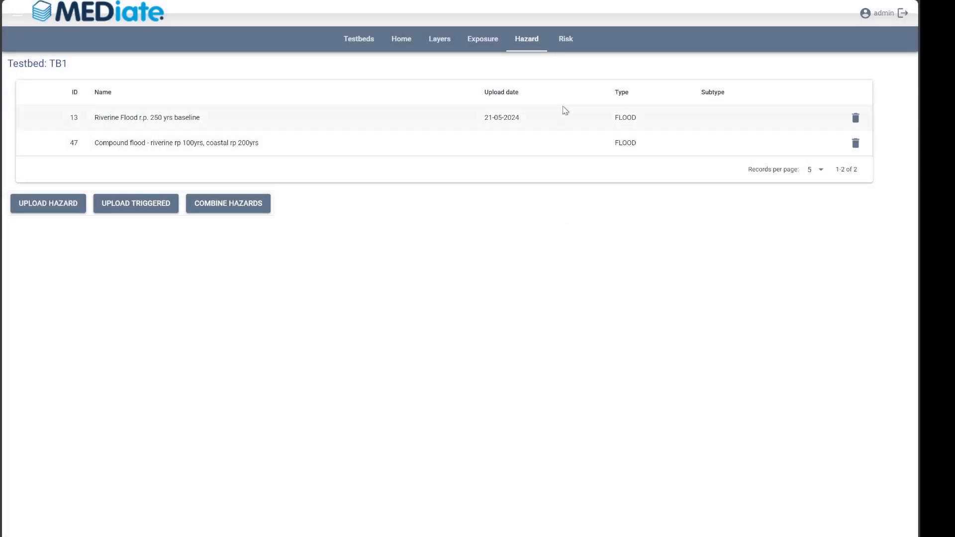
Step: Run a risk scenario described as test with exposure Building by building and hazard map Riverine Flood r.p. 250 yrs baseline, and map its results
{"action": "left_click", "coordinate": [567, 40]}
{"action": "scroll", "coordinate": [84, 438], "scroll_direction": "down", "scroll_amount": 2}
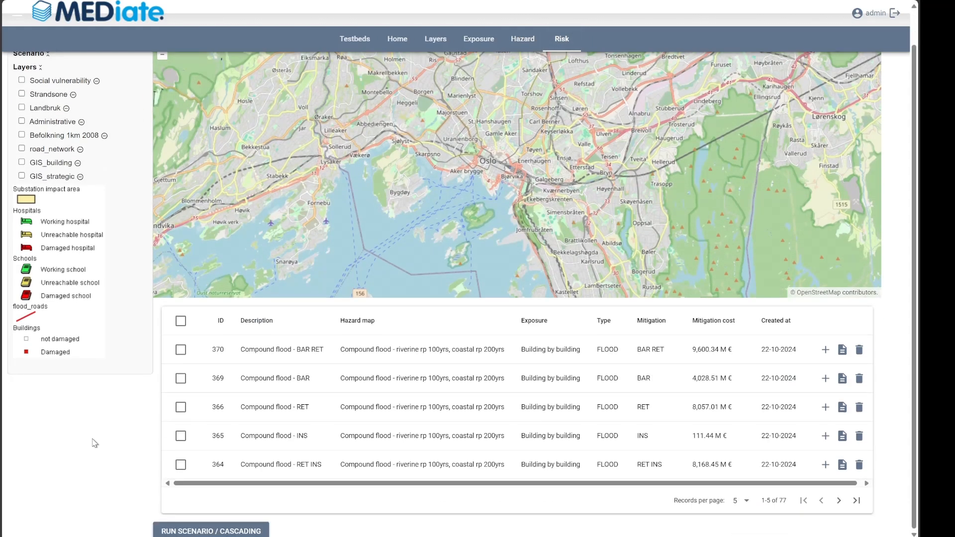
{"action": "left_click", "coordinate": [198, 531]}
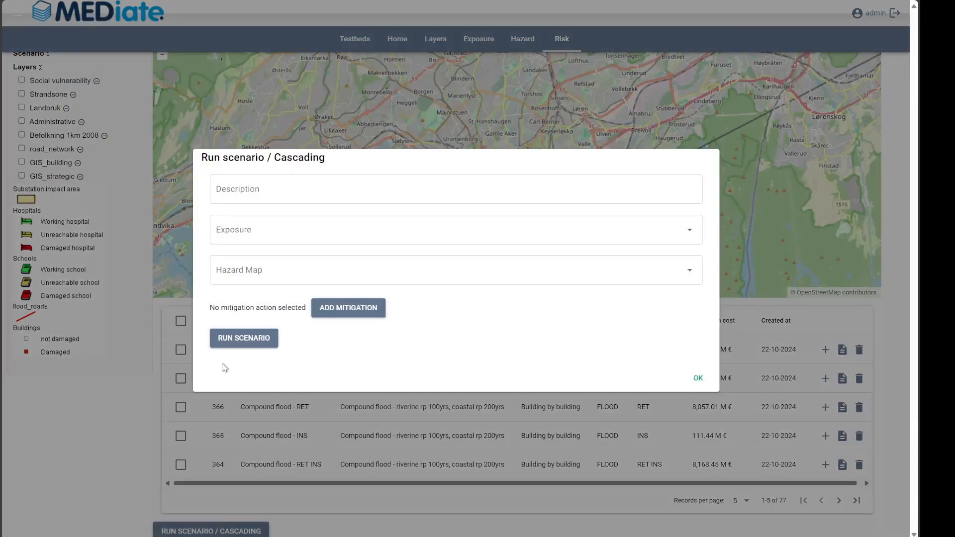
{"action": "left_click", "coordinate": [287, 192]}
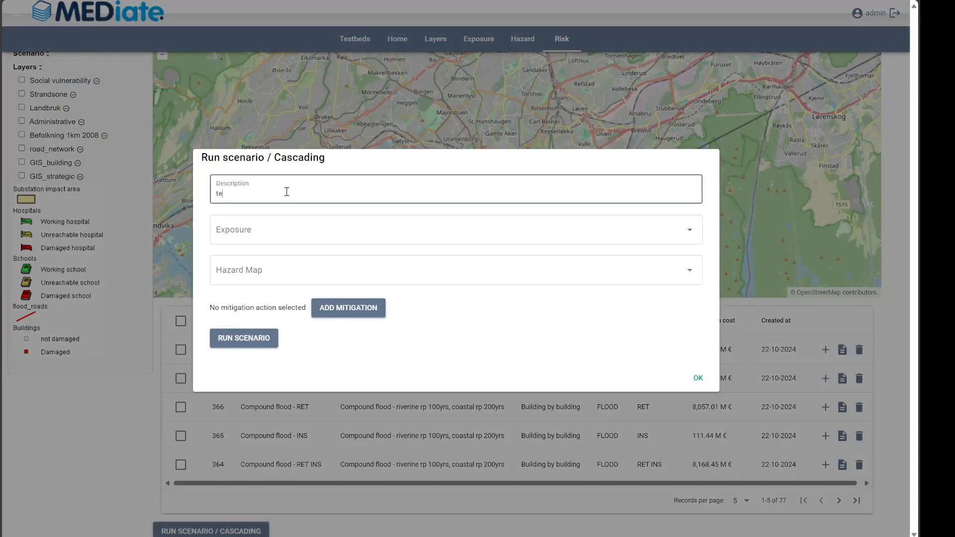
{"action": "key", "text": "Tab"}
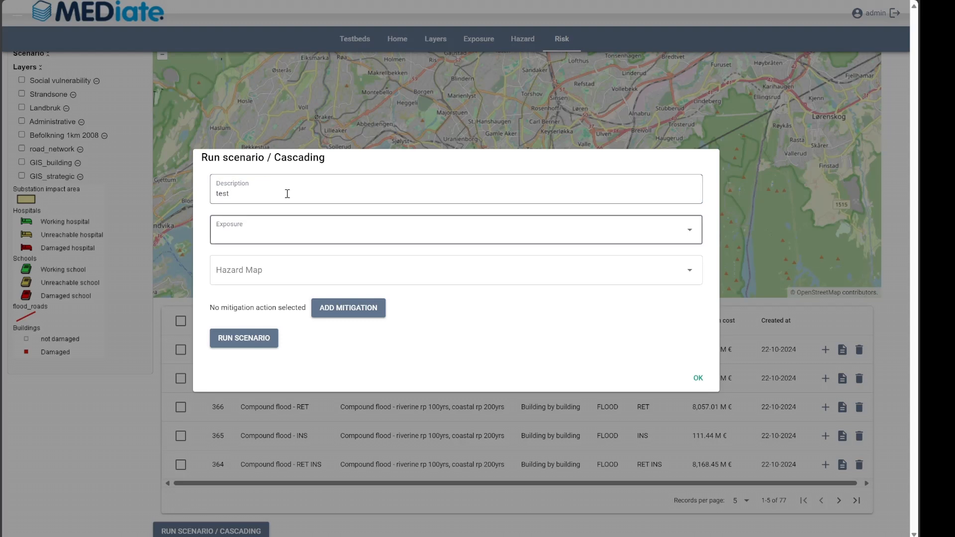
{"action": "left_click", "coordinate": [277, 235]}
{"action": "left_click", "coordinate": [277, 256]}
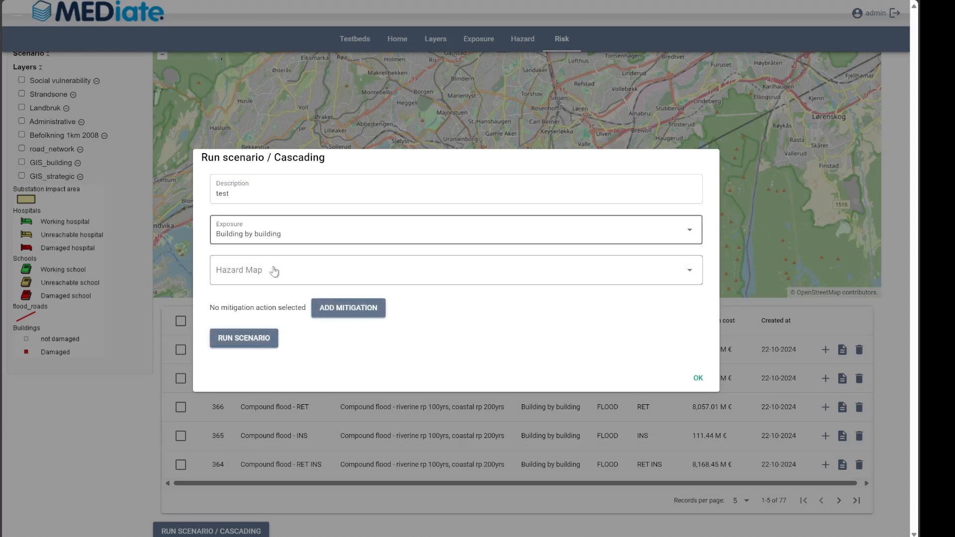
{"action": "left_click", "coordinate": [274, 272]}
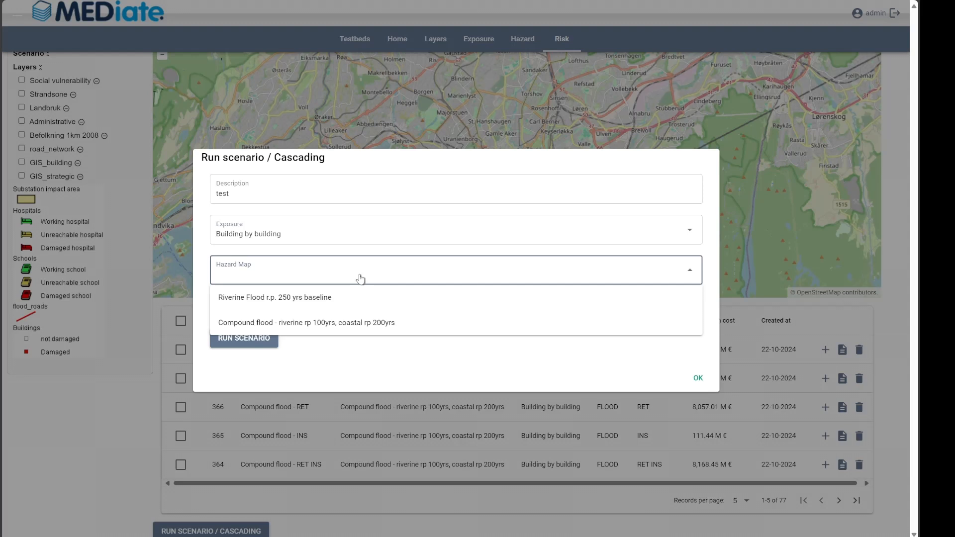
{"action": "left_click", "coordinate": [335, 298]}
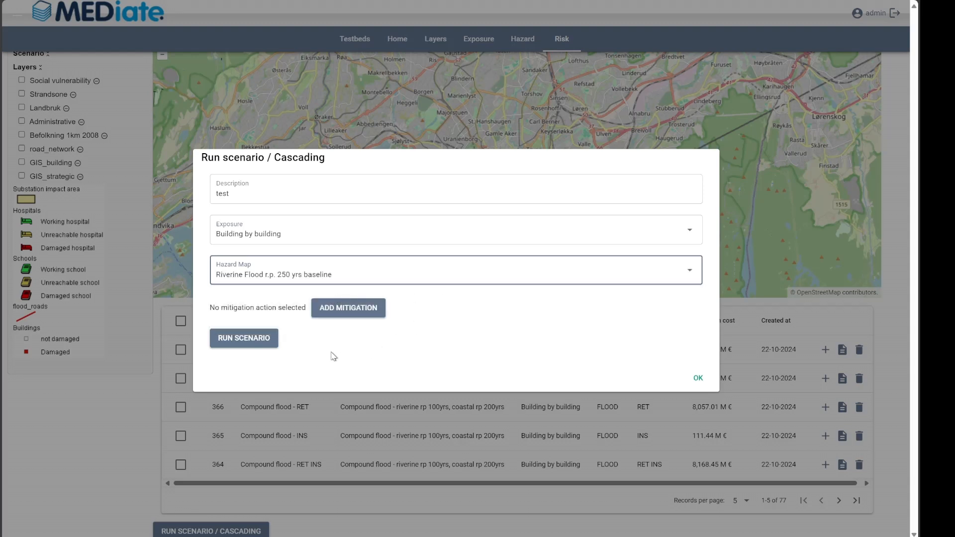
{"action": "left_click", "coordinate": [254, 339]}
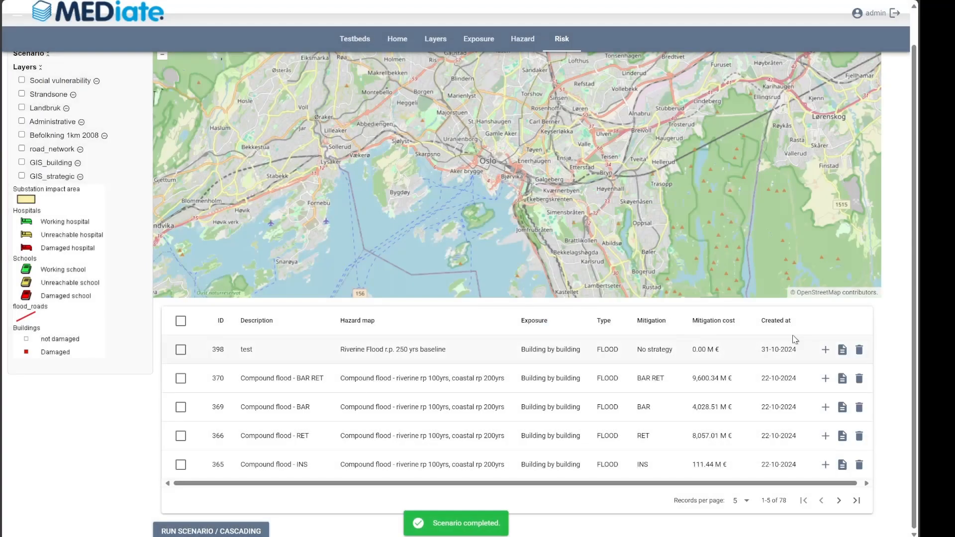
{"action": "left_click", "coordinate": [825, 350]}
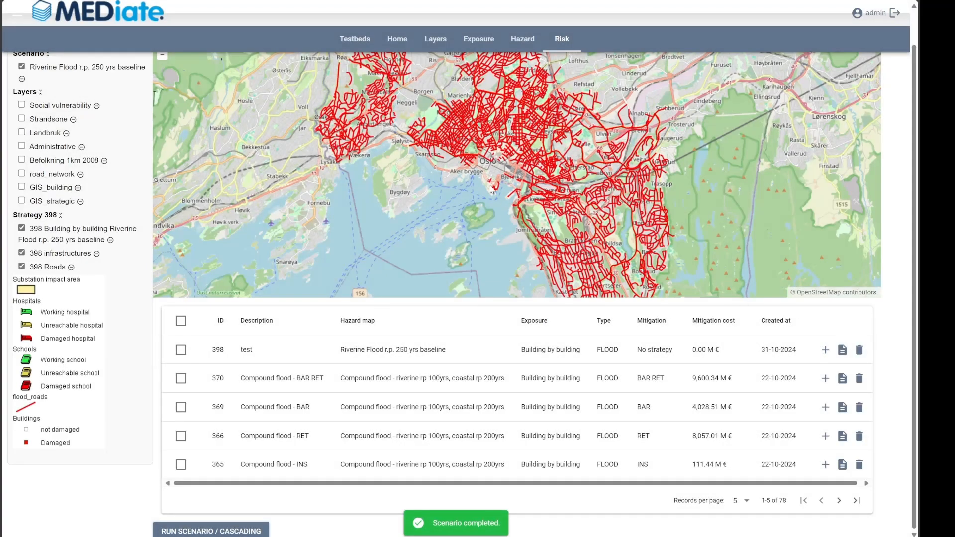
Step: Examine the mapped scenario results for damaged buildings, roads, hospitals and schools and the substation impact area at several zoom levels
{"action": "scroll", "coordinate": [440, 140], "scroll_direction": "up", "scroll_amount": 5}
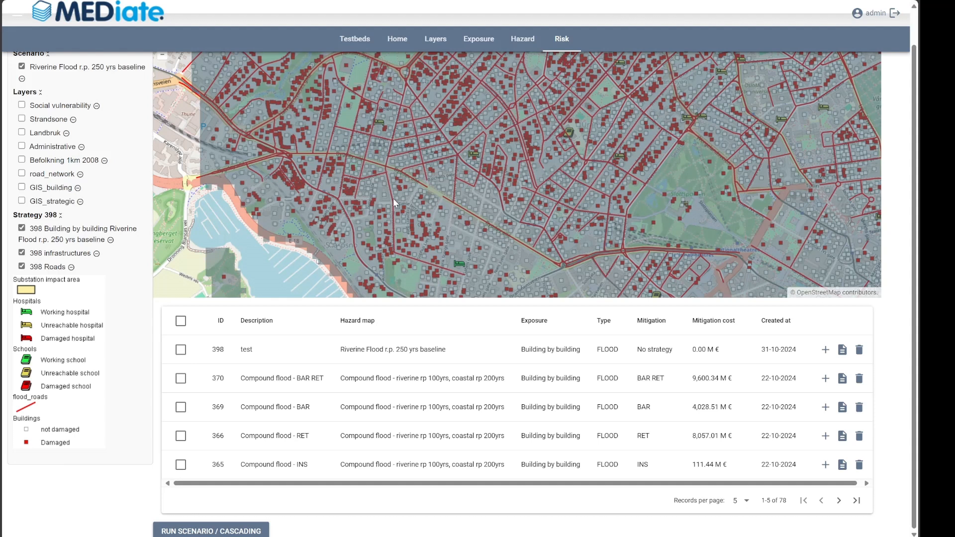
{"action": "scroll", "coordinate": [386, 189], "scroll_direction": "down", "scroll_amount": 5}
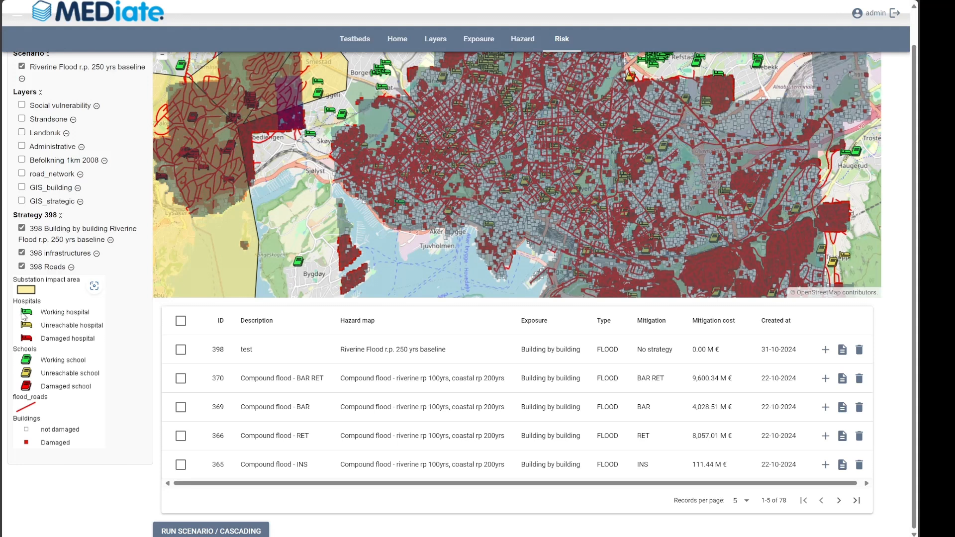
{"action": "left_click_drag", "start_coordinate": [282, 142], "coordinate": [334, 227]}
{"action": "scroll", "coordinate": [320, 158], "scroll_direction": "up", "scroll_amount": 3}
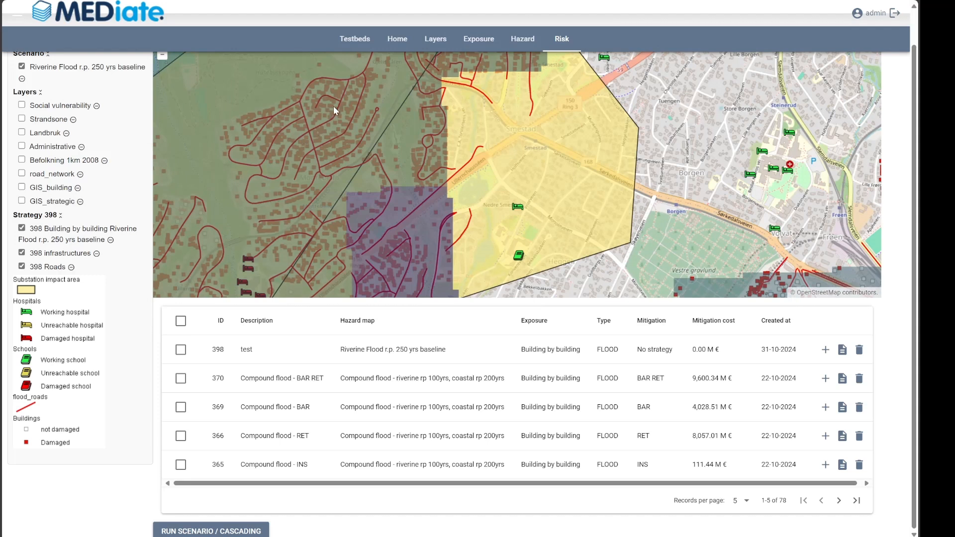
{"action": "scroll", "coordinate": [281, 152], "scroll_direction": "down", "scroll_amount": 1}
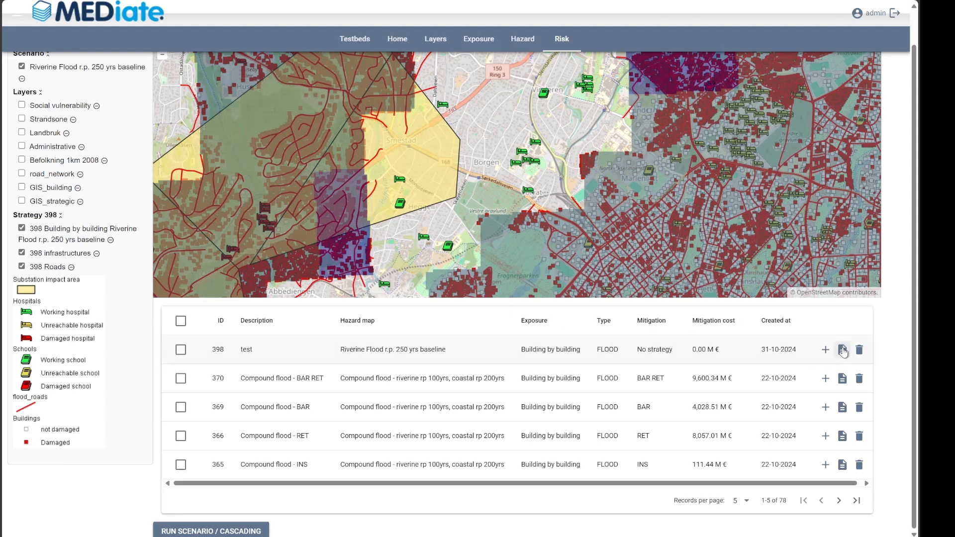
Step: Add a Retrofit mitigation for all assets to a new run of the test scenario, with 30 cm water level reduction and 200 €/sqm
{"action": "left_click", "coordinate": [236, 532]}
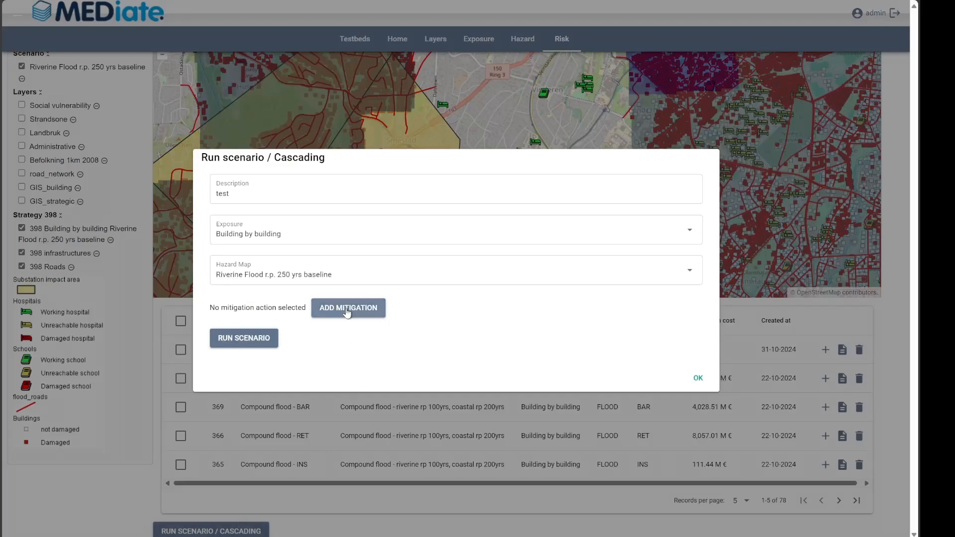
{"action": "left_click", "coordinate": [347, 309]}
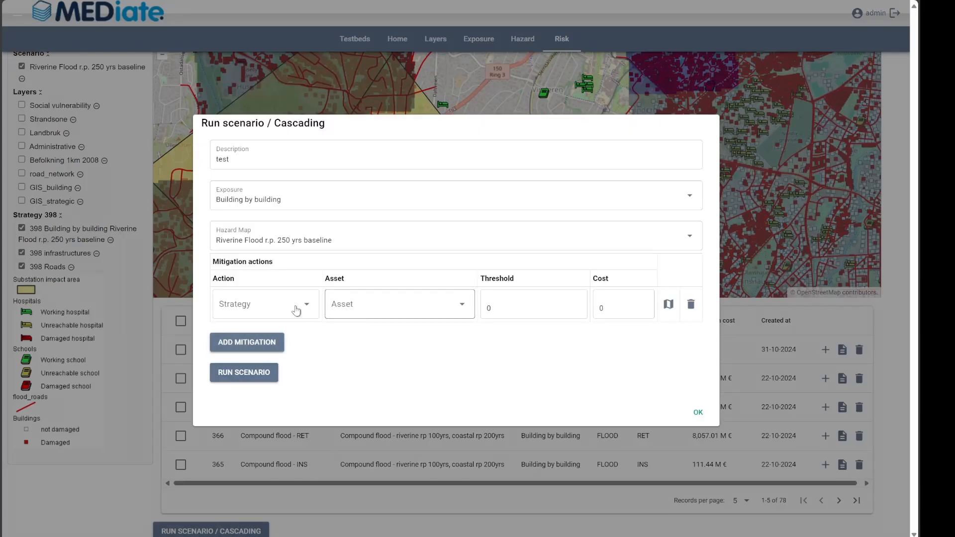
{"action": "left_click", "coordinate": [296, 310]}
{"action": "left_click", "coordinate": [267, 331]}
{"action": "left_click", "coordinate": [363, 311]}
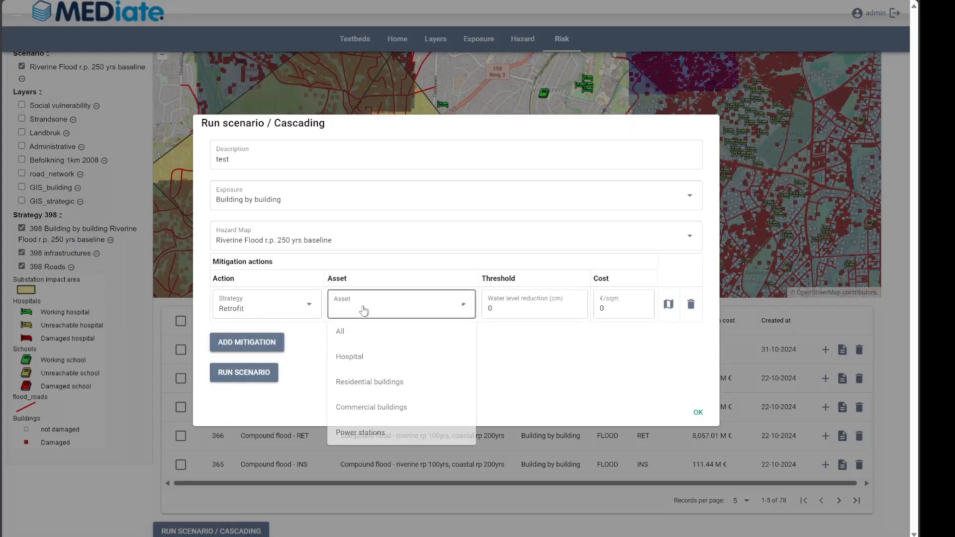
{"action": "left_click", "coordinate": [364, 330]}
{"action": "key", "text": "Tab"}
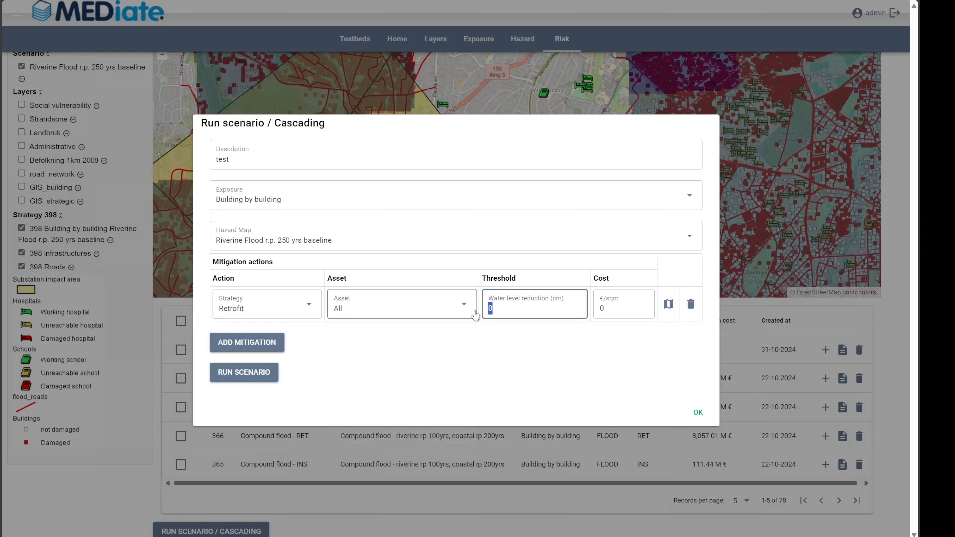
{"action": "key", "text": "Tab"}
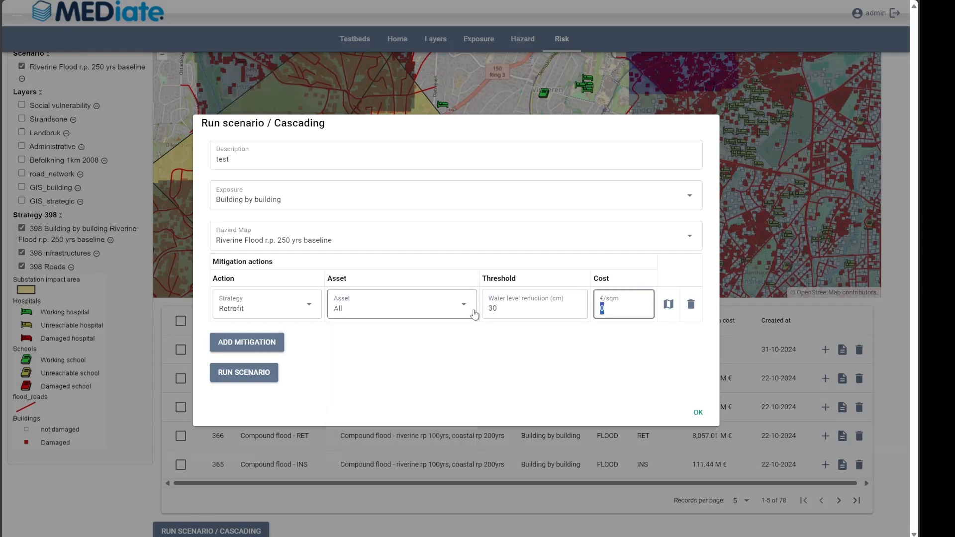
{"action": "type", "text": "200"}
{"action": "left_click", "coordinate": [653, 346]}
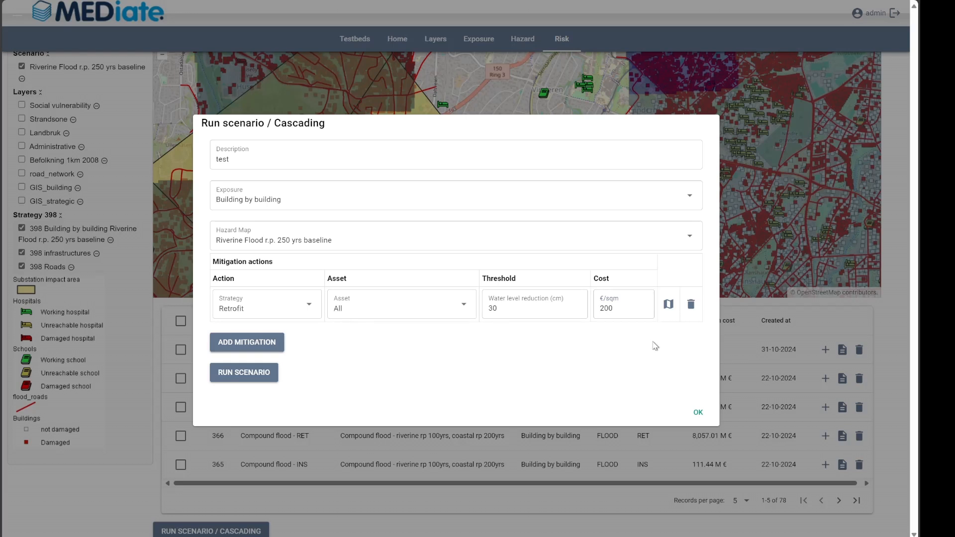
Step: Outline and confirm a triangular mitigation area stretching from Abbediengen and the Skøyen shore to Fagerborg, and run the scenario
{"action": "left_click", "coordinate": [667, 307]}
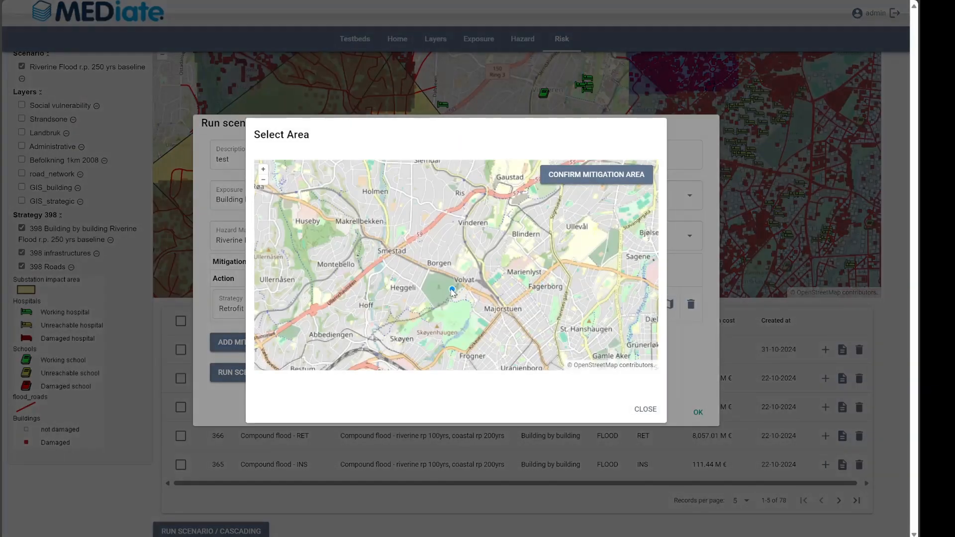
{"action": "scroll", "coordinate": [428, 294], "scroll_direction": "down", "scroll_amount": 1}
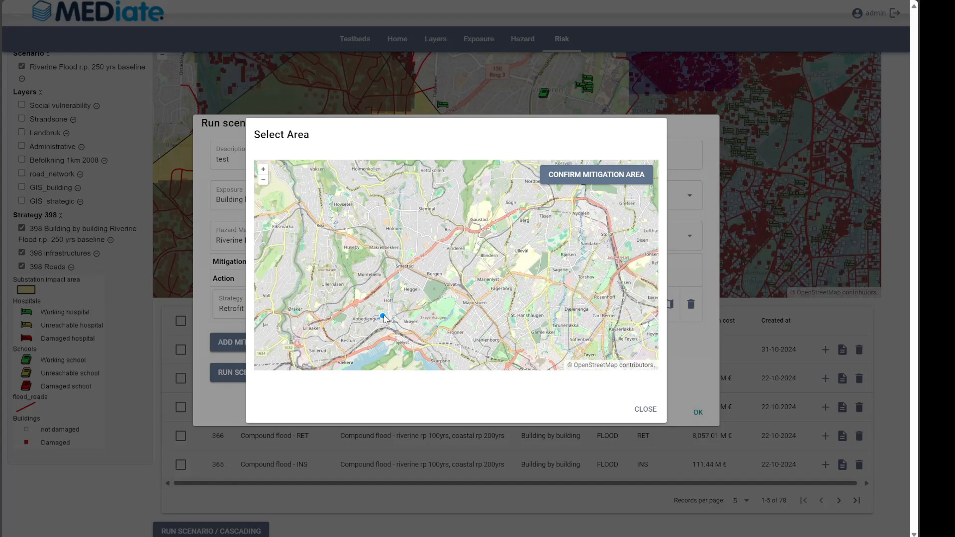
{"action": "left_click", "coordinate": [382, 317]}
{"action": "left_click", "coordinate": [495, 292]}
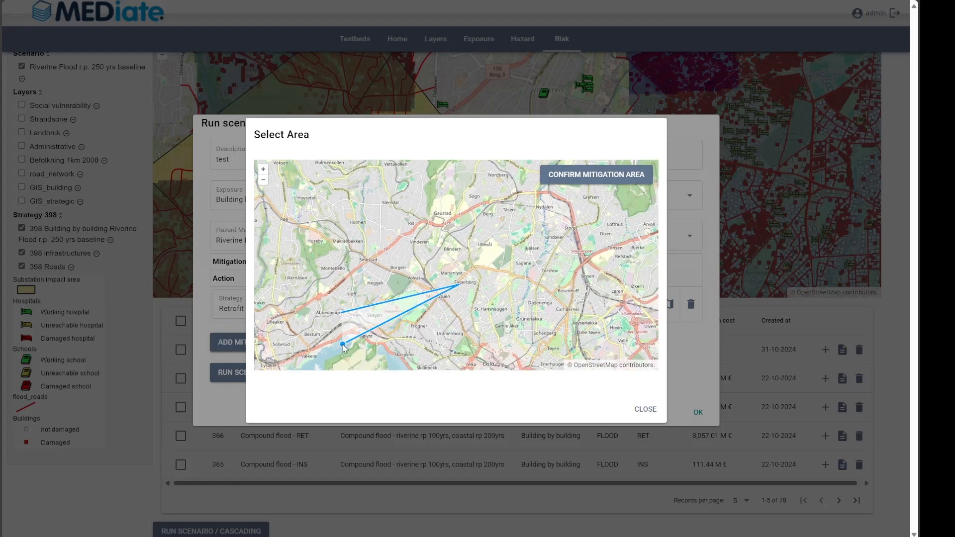
{"action": "left_click", "coordinate": [338, 344]}
{"action": "left_click", "coordinate": [341, 312]}
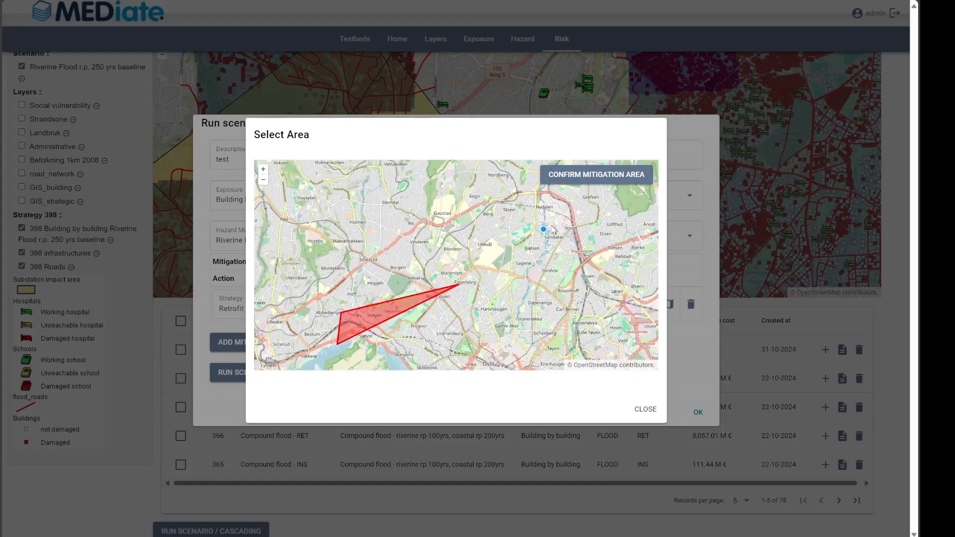
{"action": "left_click", "coordinate": [602, 179]}
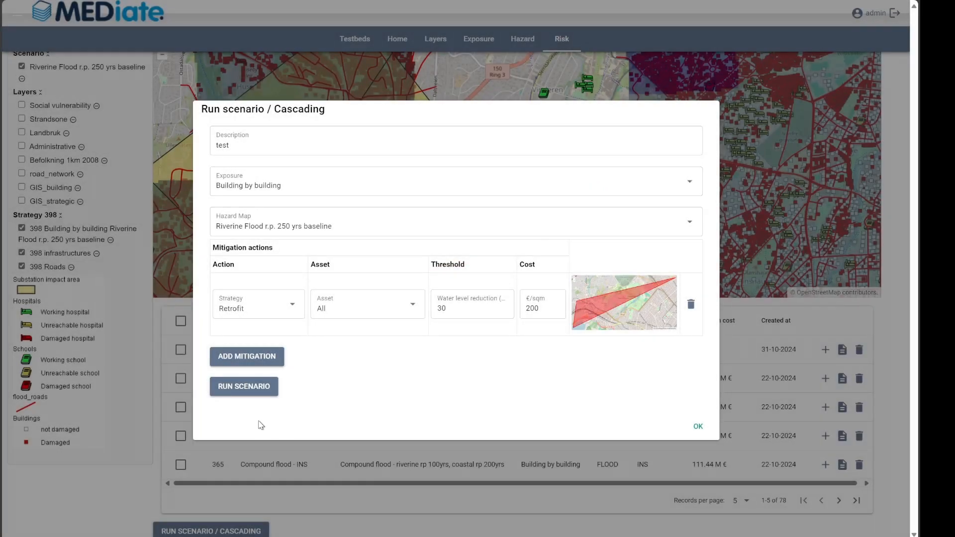
{"action": "left_click", "coordinate": [243, 390]}
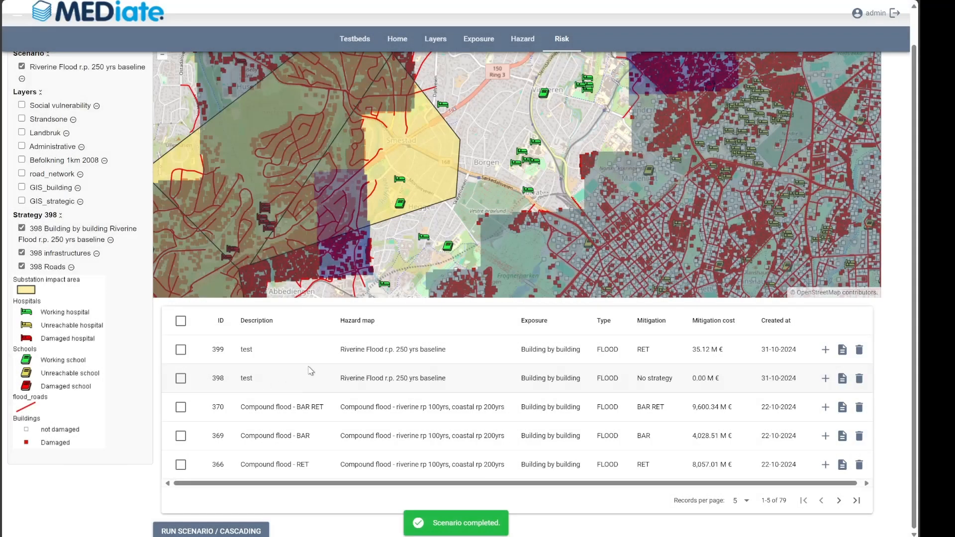
Step: Show 15 records per page in the risk scenario table
{"action": "left_click", "coordinate": [747, 502]}
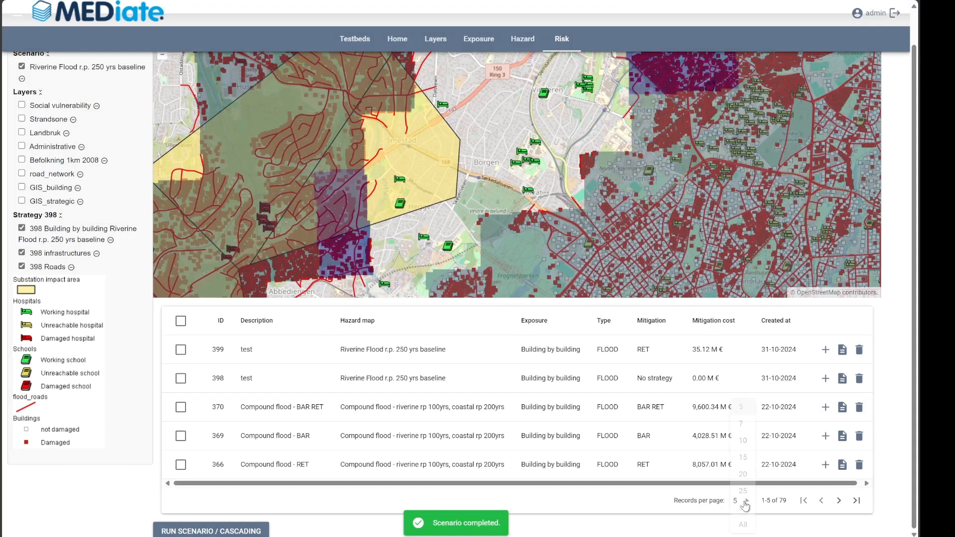
{"action": "left_click", "coordinate": [736, 457]}
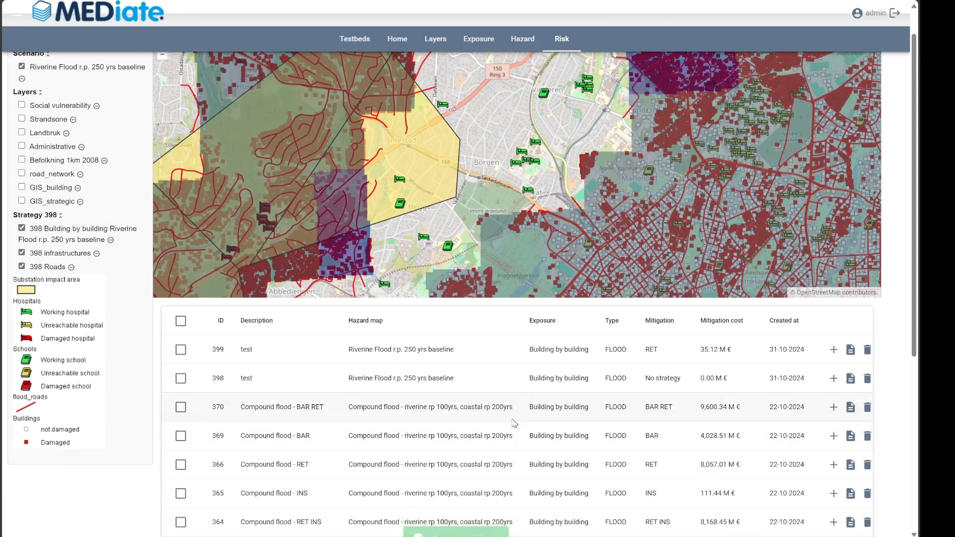
{"action": "scroll", "coordinate": [452, 432], "scroll_direction": "down", "scroll_amount": 2}
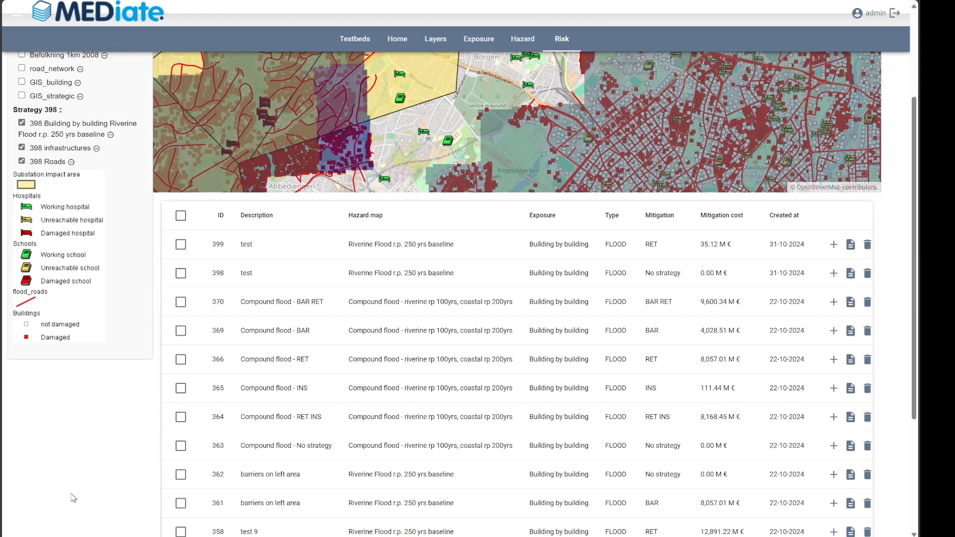
Step: Select compound flood scenarios 363 (No strategy), 364 (RET INS), 365 (INS) and 366 (RET), and evaluate their strategies
{"action": "left_click", "coordinate": [181, 446]}
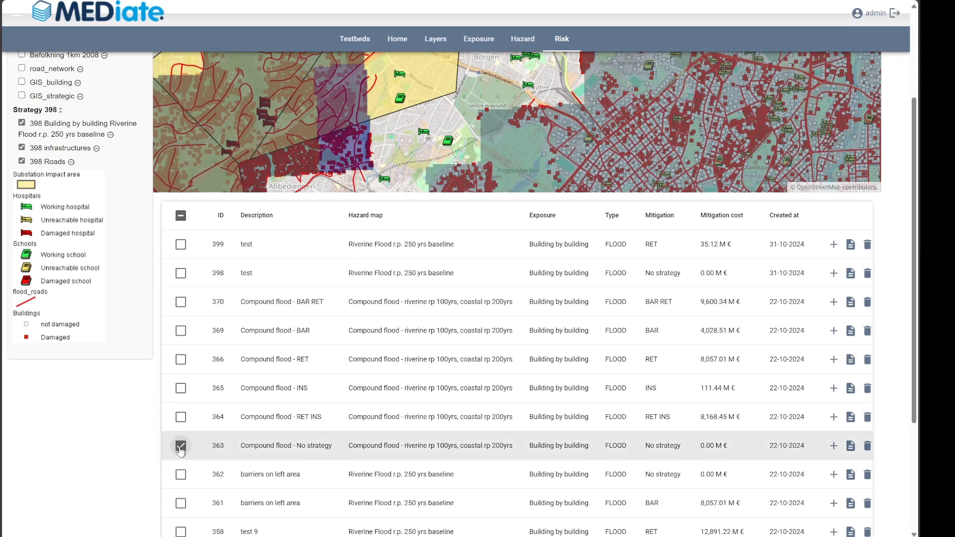
{"action": "left_click", "coordinate": [180, 417]}
{"action": "left_click", "coordinate": [181, 388]}
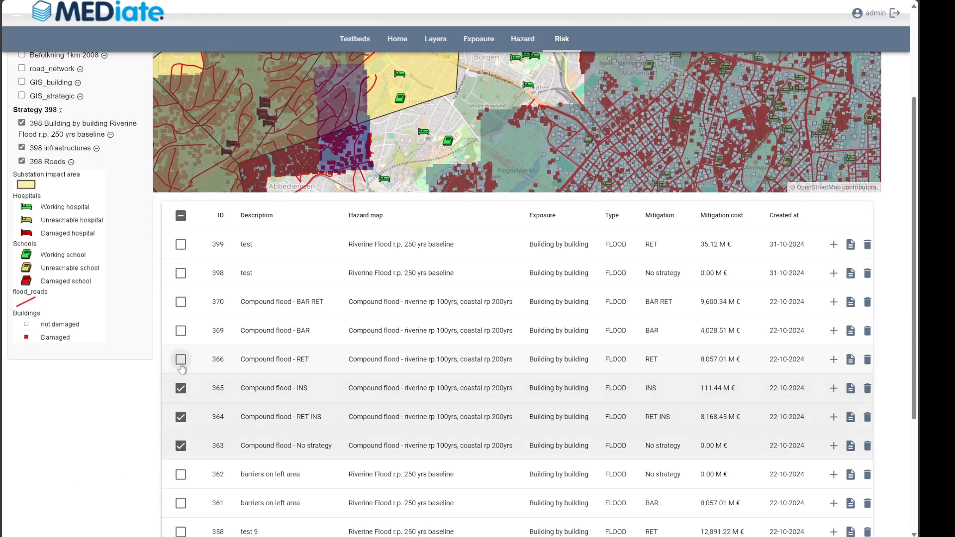
{"action": "left_click", "coordinate": [181, 365]}
{"action": "scroll", "coordinate": [137, 428], "scroll_direction": "down", "scroll_amount": 2}
{"action": "scroll", "coordinate": [140, 446], "scroll_direction": "down", "scroll_amount": 2}
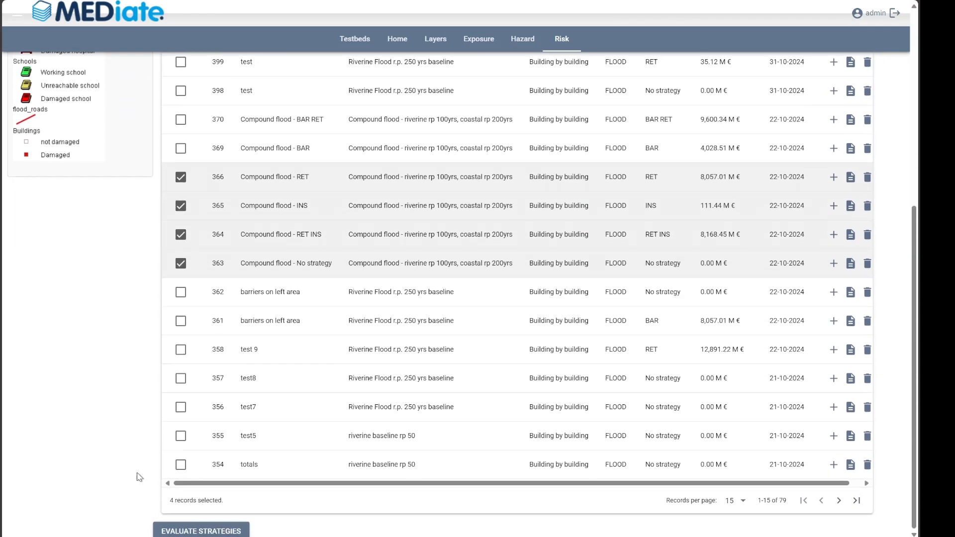
{"action": "left_click", "coordinate": [195, 531]}
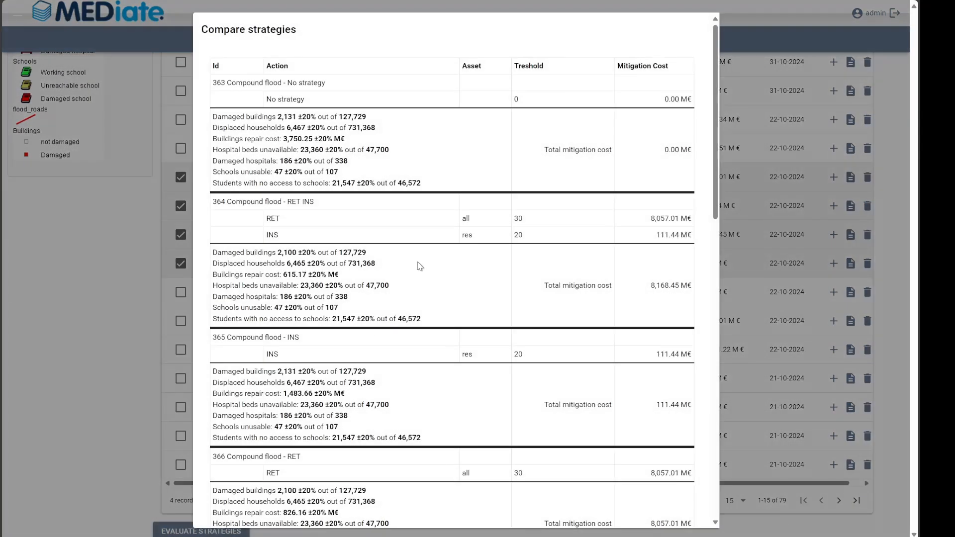
{"action": "left_click", "coordinate": [140, 372]}
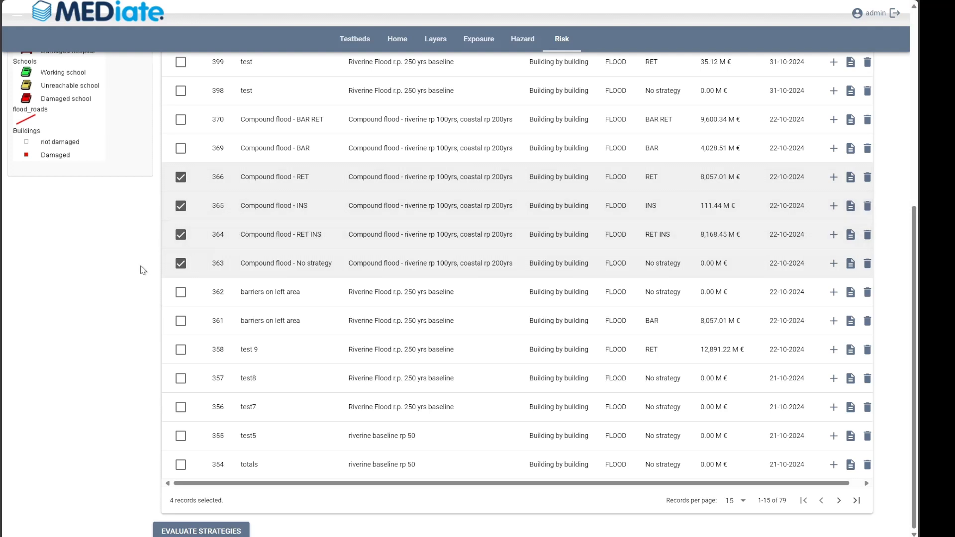
{"action": "left_click", "coordinate": [189, 532]}
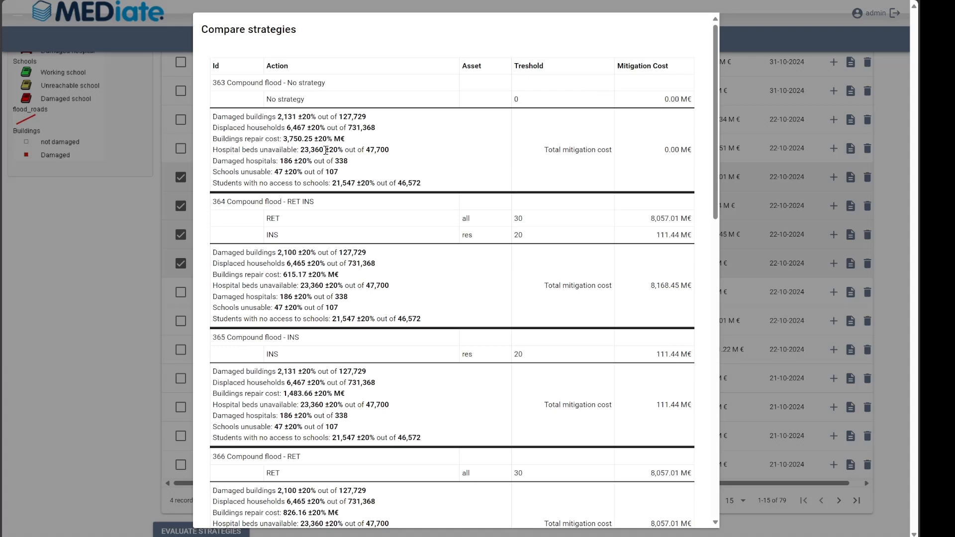
Step: Review the impact figures, criteria ranking, bar chart and pie chart shares of the four compared flood strategies
{"action": "left_click_drag", "start_coordinate": [324, 149], "coordinate": [343, 150]}
{"action": "left_click_drag", "start_coordinate": [396, 151], "coordinate": [366, 147]}
{"action": "left_click", "coordinate": [416, 156]}
{"action": "scroll", "coordinate": [462, 263], "scroll_direction": "down", "scroll_amount": 10}
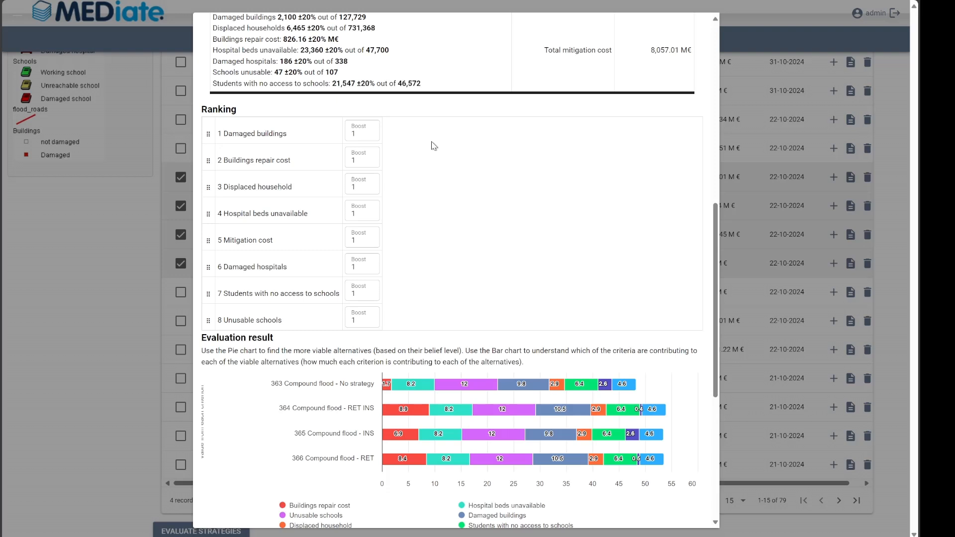
{"action": "scroll", "coordinate": [434, 145], "scroll_direction": "down", "scroll_amount": 5}
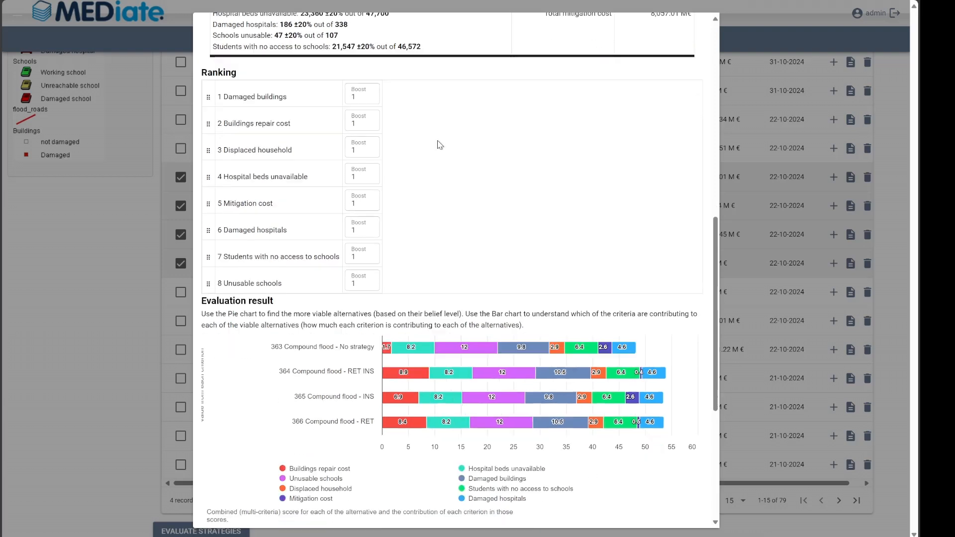
{"action": "scroll", "coordinate": [440, 147], "scroll_direction": "down", "scroll_amount": 2}
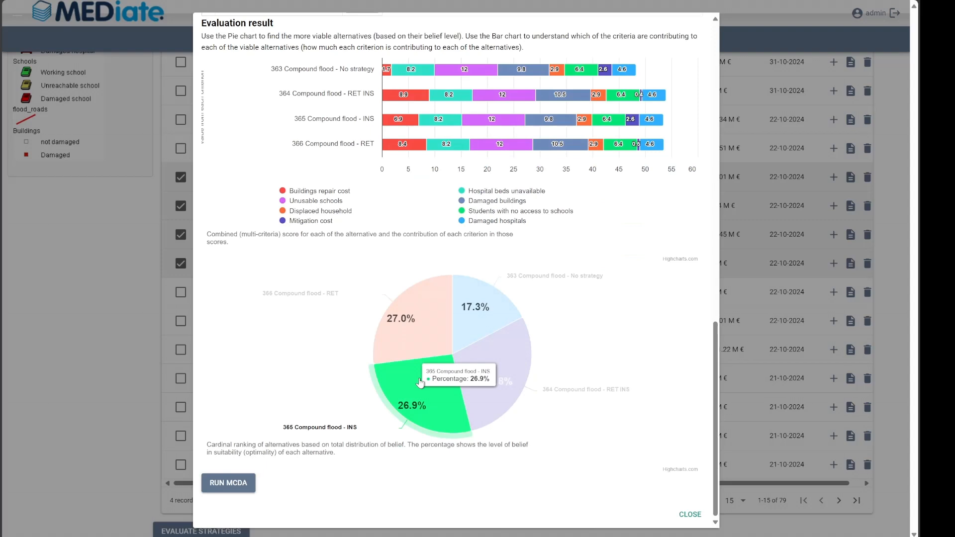
{"action": "mouse_move", "coordinate": [435, 318]}
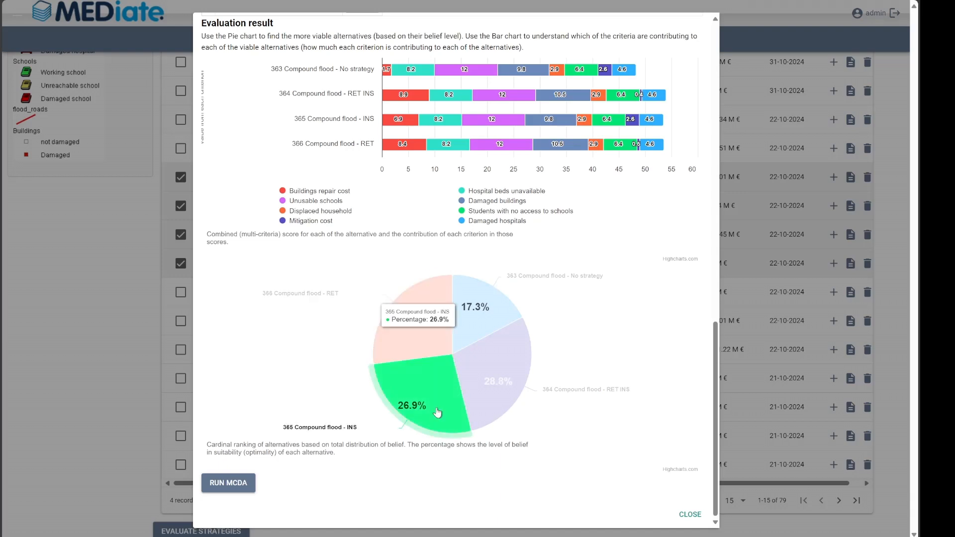
{"action": "mouse_move", "coordinate": [509, 381]}
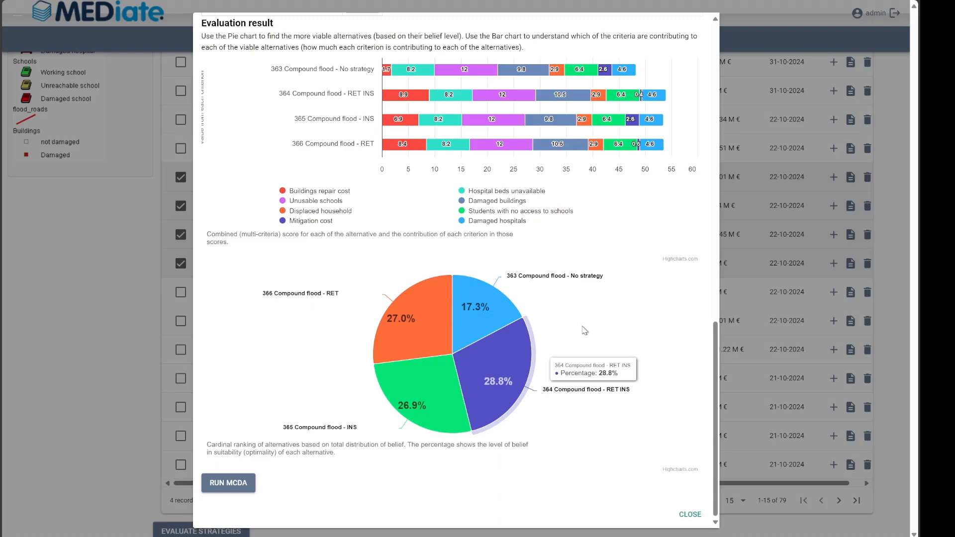
Step: Move Mitigation cost to first place in the criteria ranking
{"action": "scroll", "coordinate": [583, 311], "scroll_direction": "up", "scroll_amount": 3}
{"action": "scroll", "coordinate": [583, 311], "scroll_direction": "up", "scroll_amount": 1}
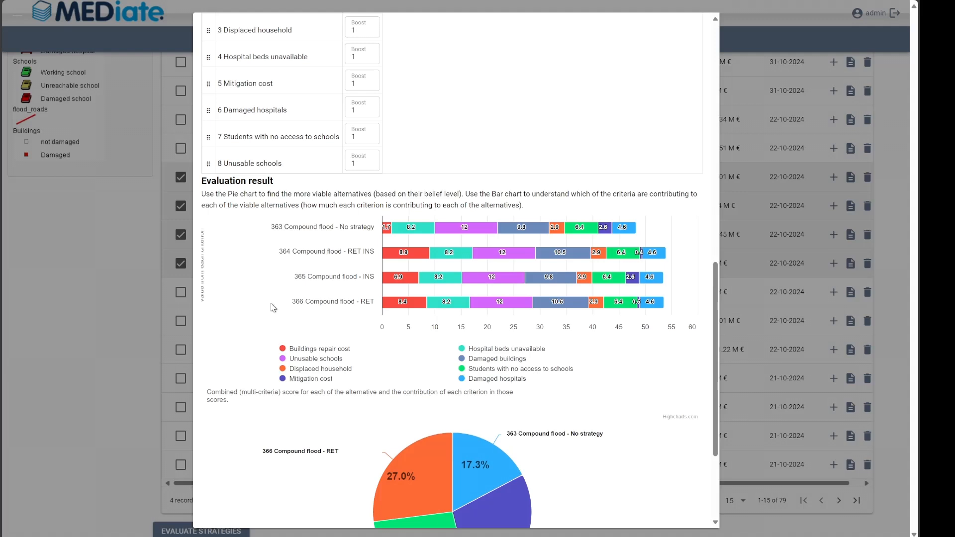
{"action": "scroll", "coordinate": [273, 307], "scroll_direction": "up", "scroll_amount": 1}
{"action": "scroll", "coordinate": [272, 308], "scroll_direction": "up", "scroll_amount": 1}
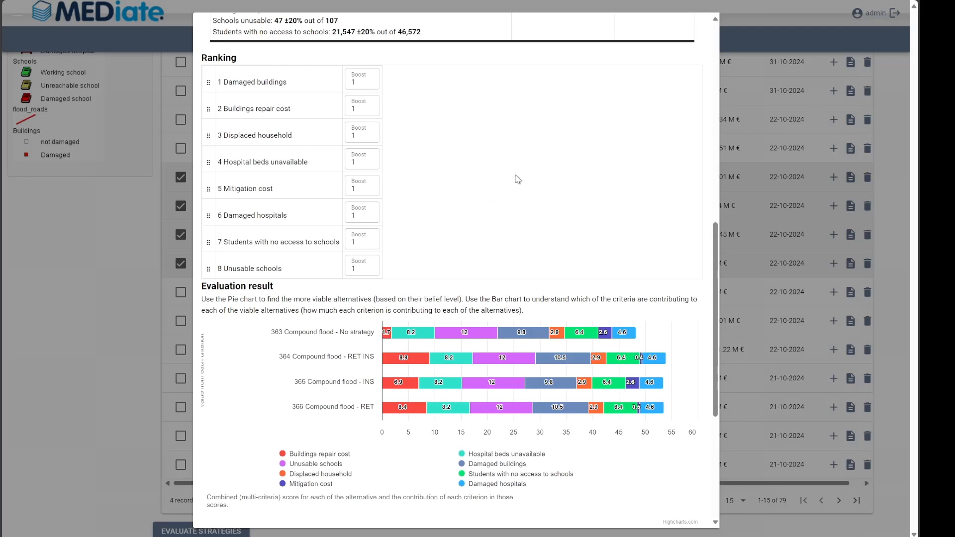
{"action": "scroll", "coordinate": [486, 178], "scroll_direction": "up", "scroll_amount": 1}
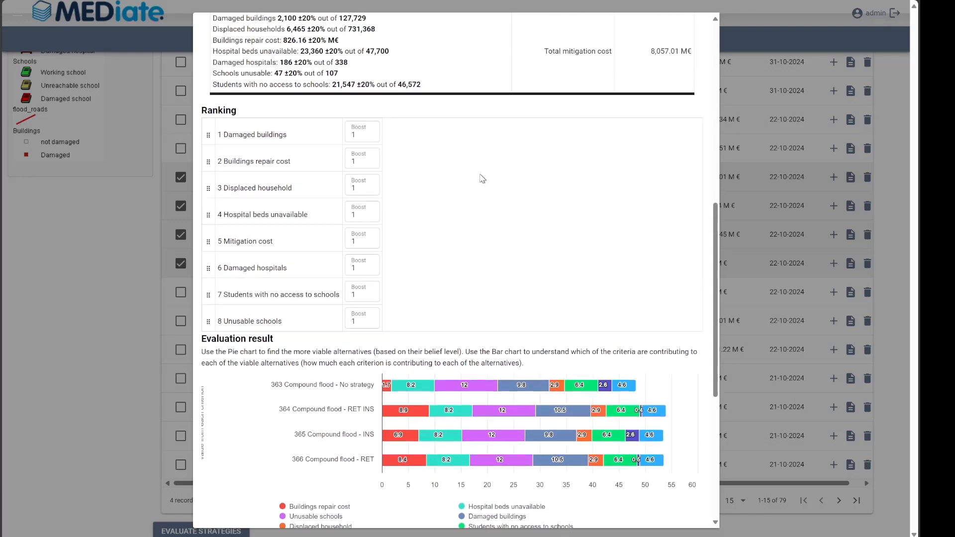
{"action": "left_click_drag", "start_coordinate": [209, 241], "coordinate": [208, 134]}
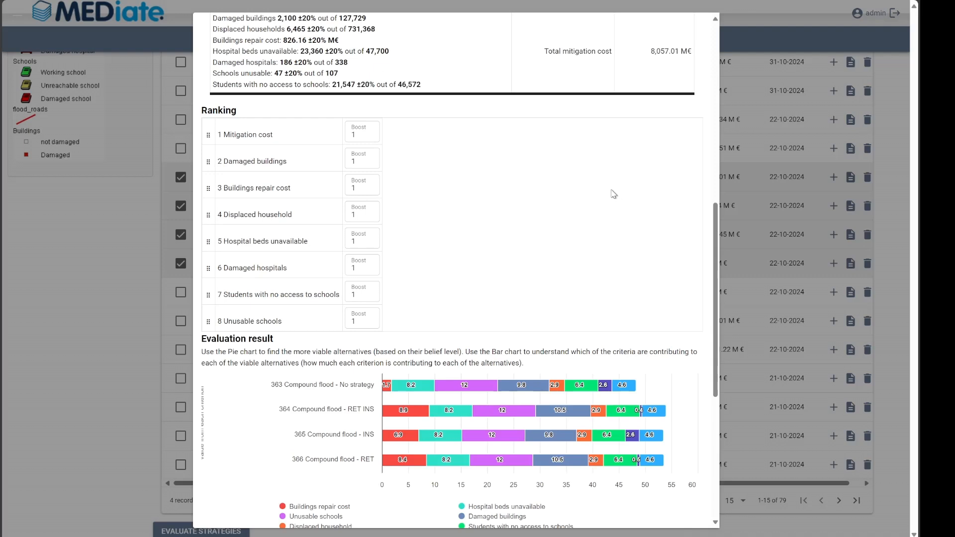
Step: Examine the evaluation result's bar and pie charts for the new ranking, including the share of 365 Compound flood - INS
{"action": "scroll", "coordinate": [583, 230], "scroll_direction": "down", "scroll_amount": 6}
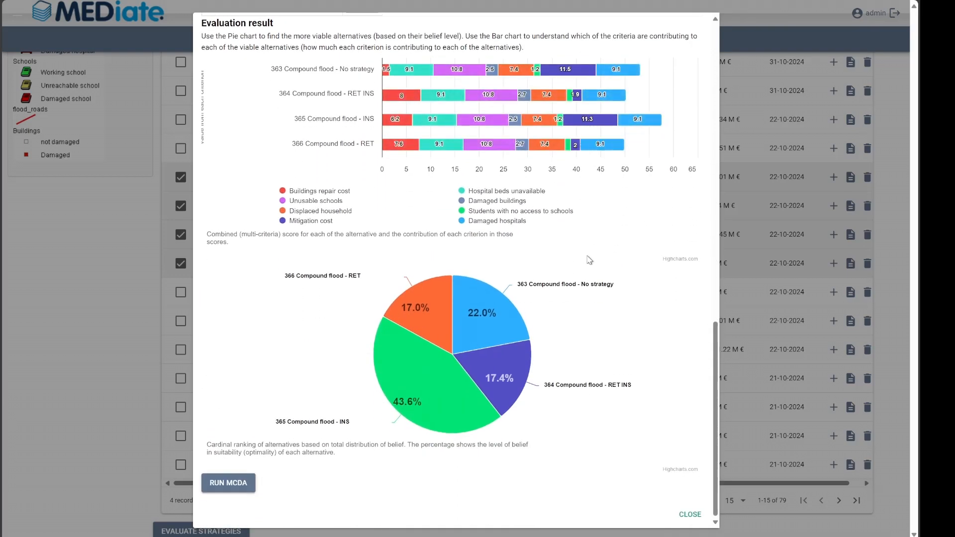
{"action": "mouse_move", "coordinate": [451, 417]}
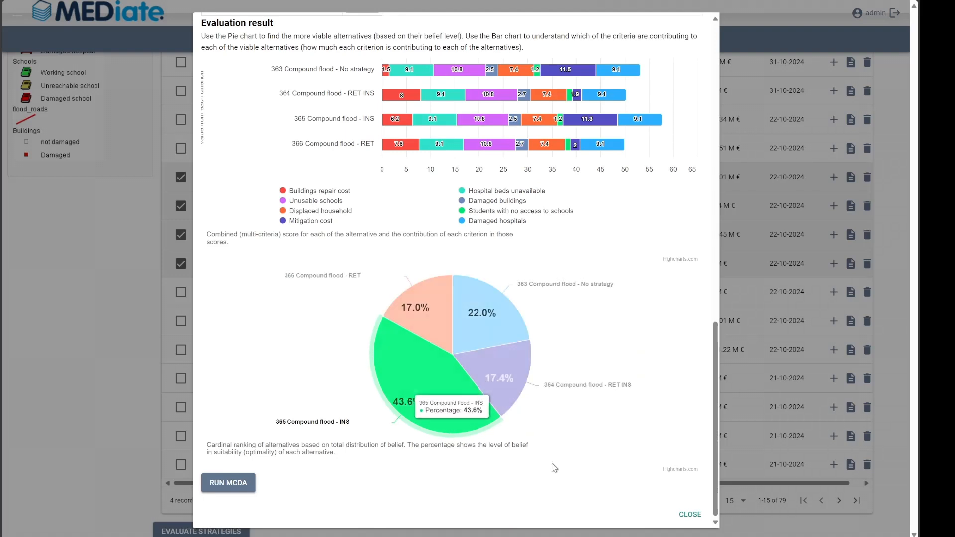
{"action": "scroll", "coordinate": [646, 319], "scroll_direction": "up", "scroll_amount": 2}
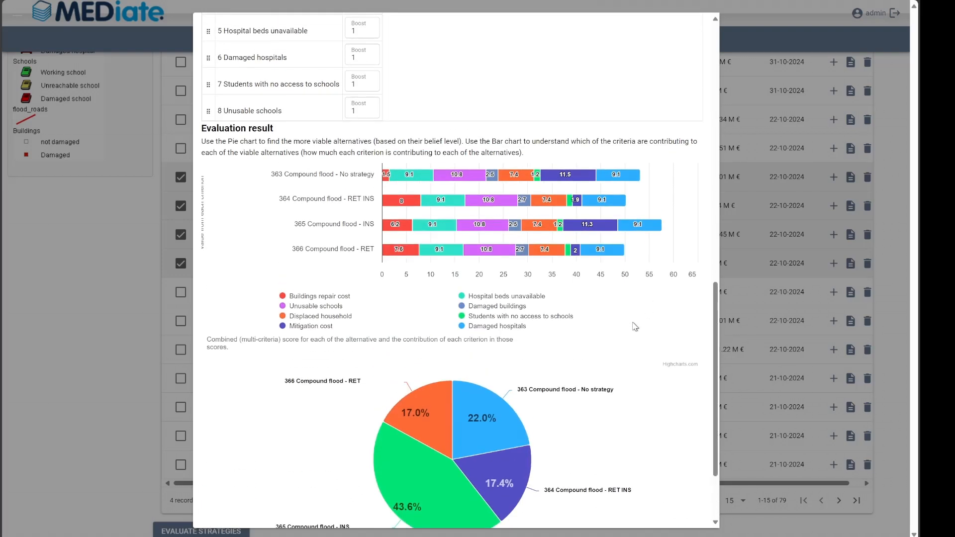
{"action": "scroll", "coordinate": [636, 326], "scroll_direction": "up", "scroll_amount": 1}
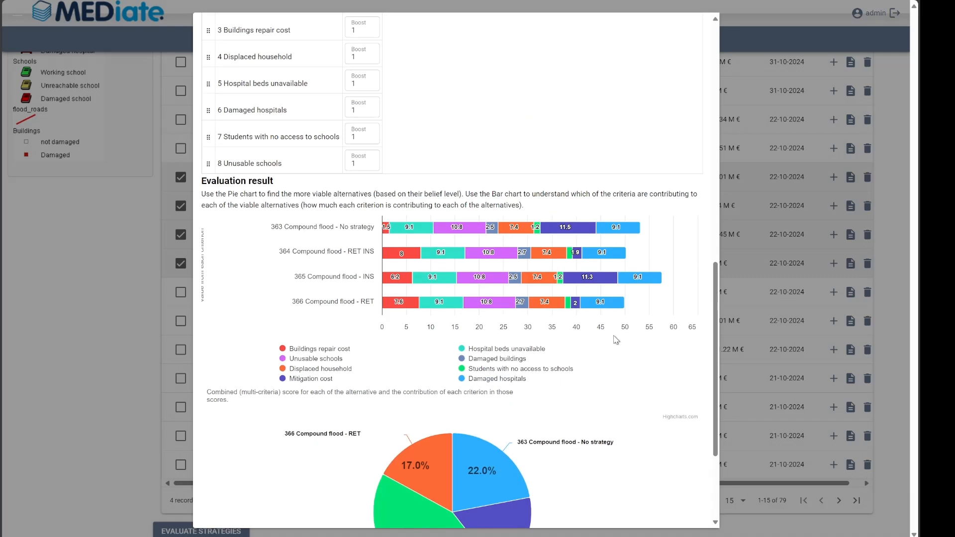